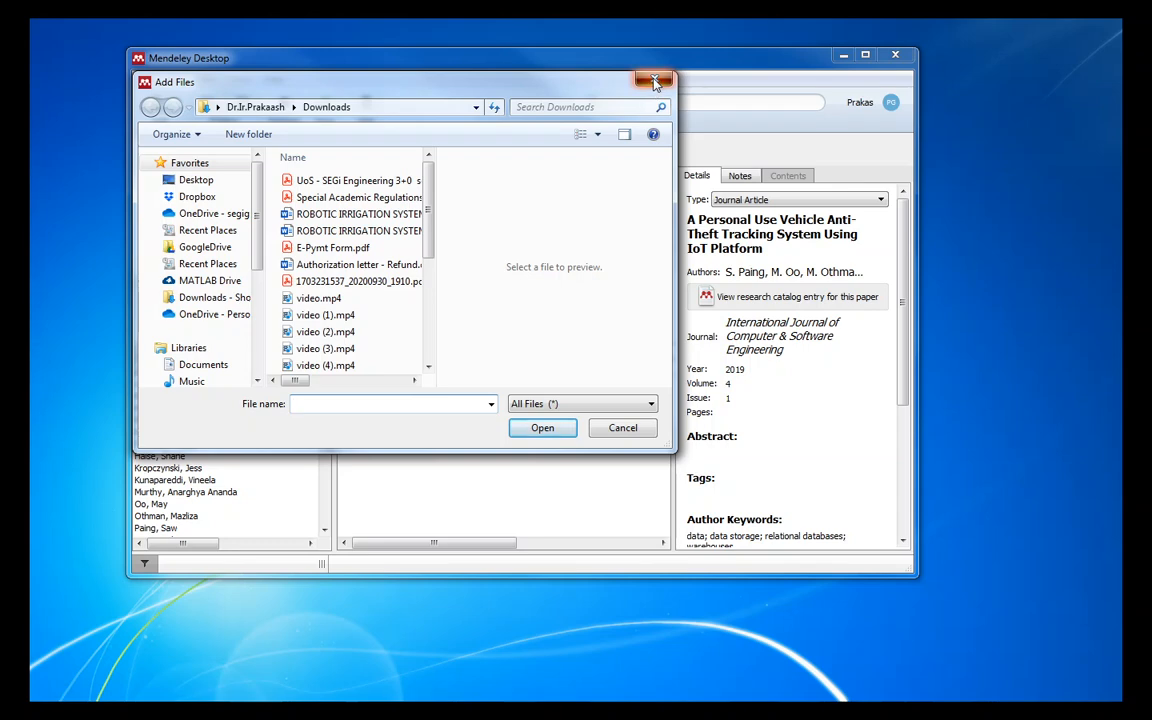
Step: Dismiss the Add Files dialog, maximize the window and view the details of the arduino-hacked variable gating distortion pedal paper
left_click(654, 81)
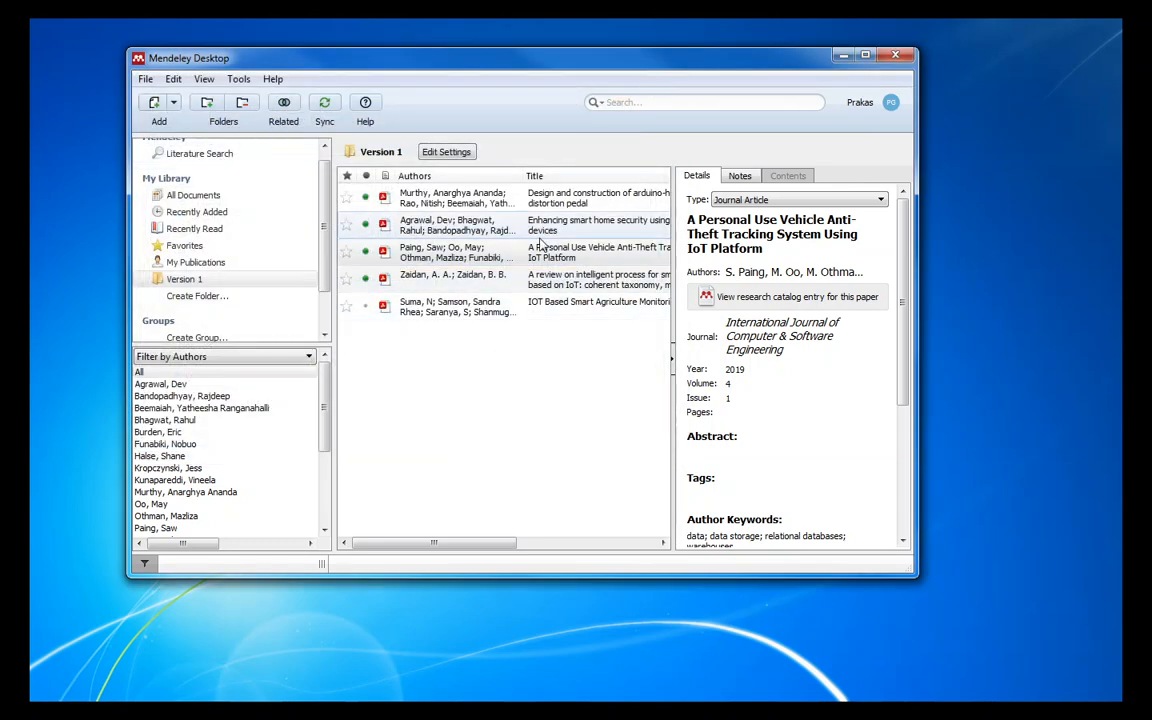
left_click(560, 199)
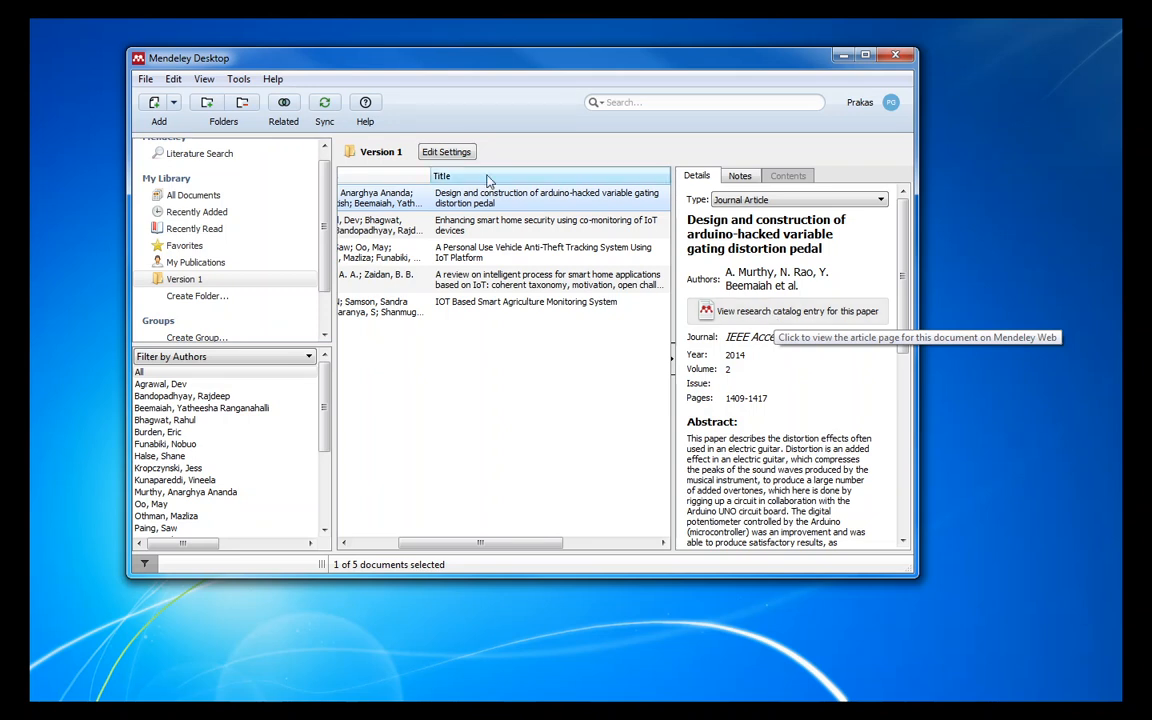
left_click(327, 108)
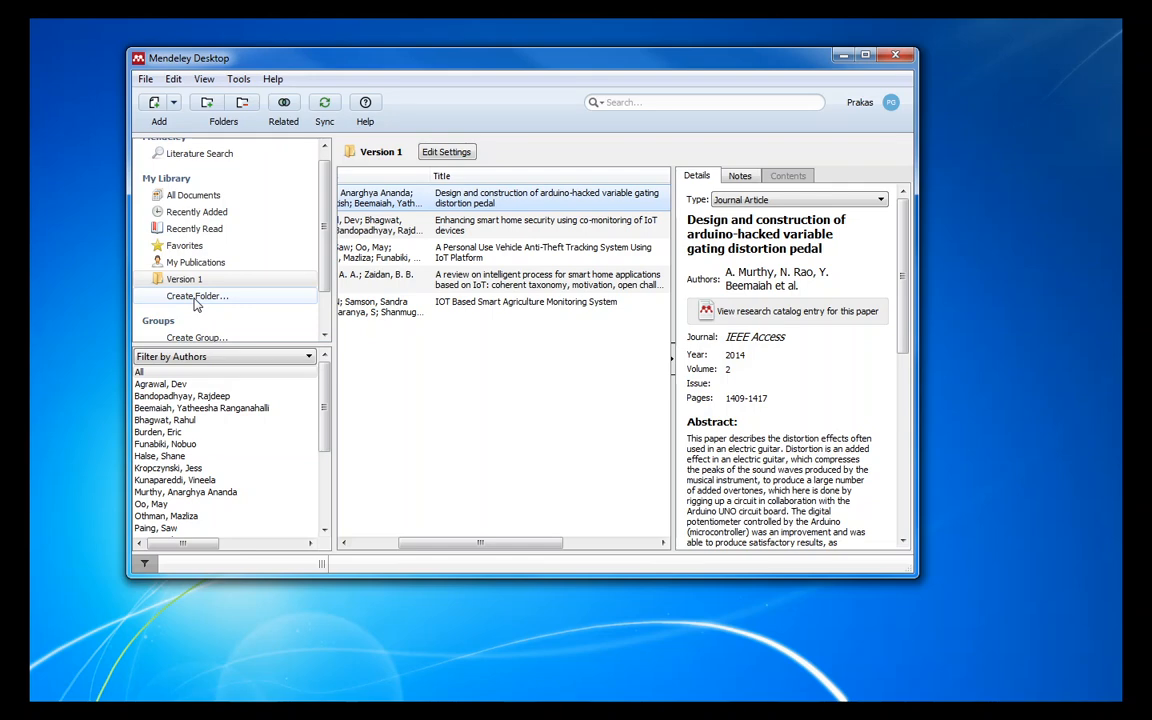
left_click(866, 56)
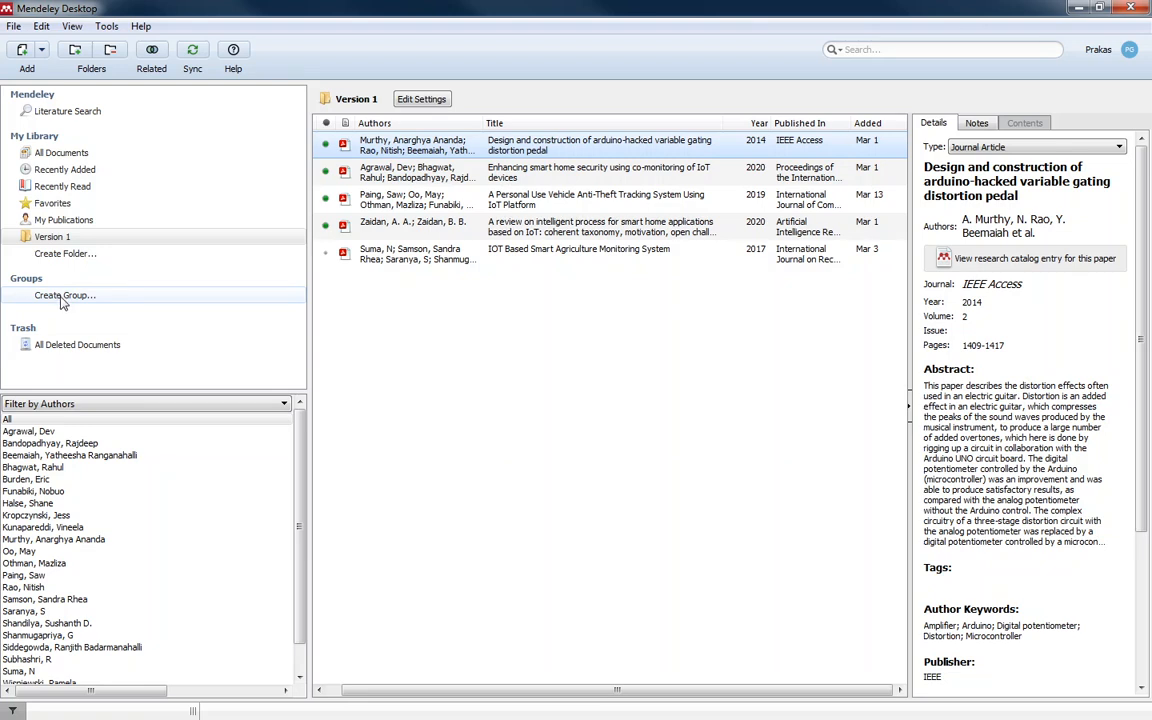
left_click(879, 54)
Step: View the selected paper's general notes and return to its details within the Version 1 folder
left_click(977, 125)
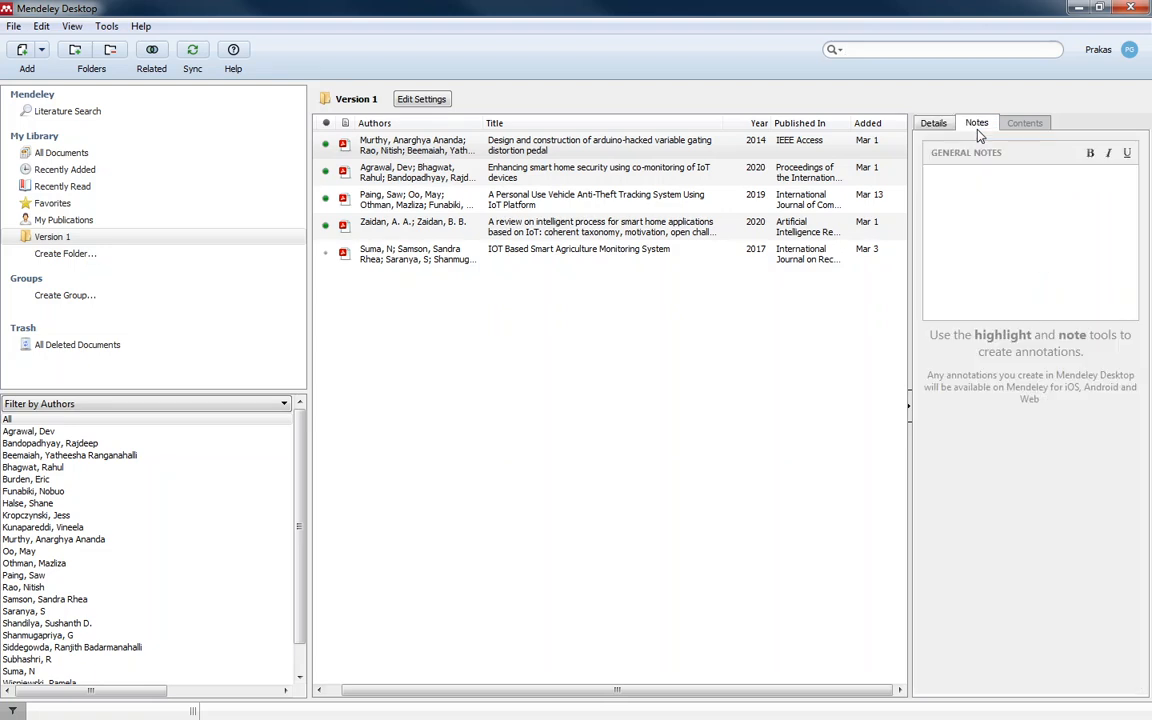
left_click(936, 123)
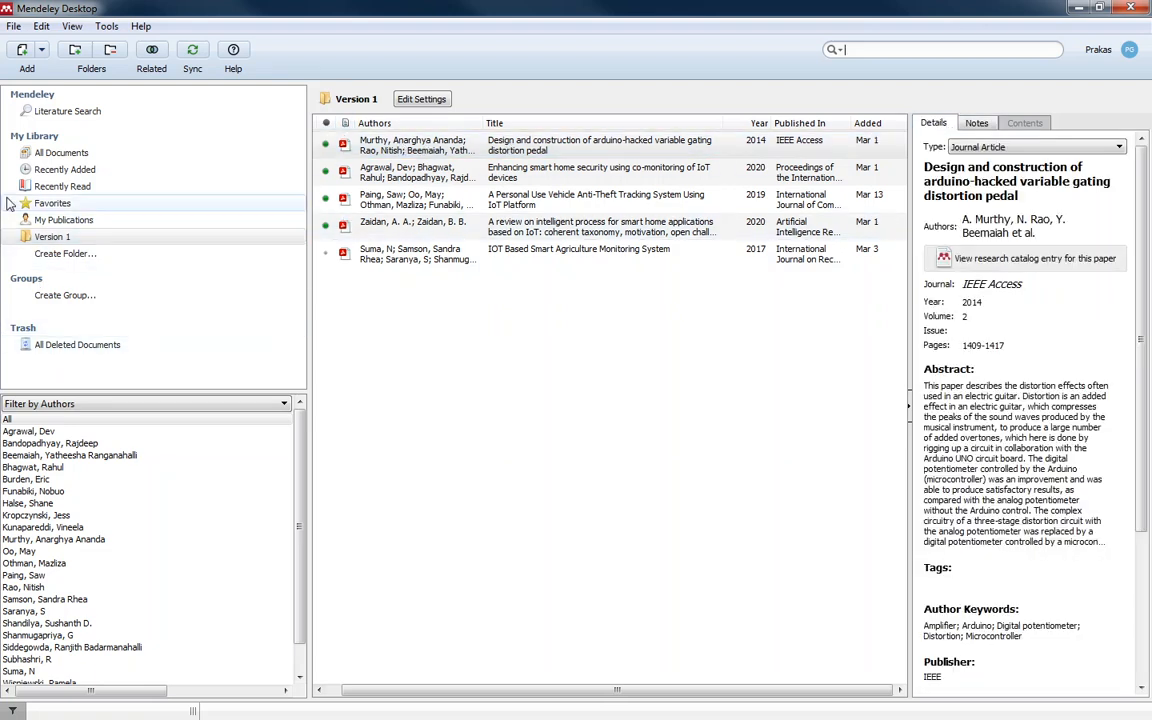
left_click(50, 236)
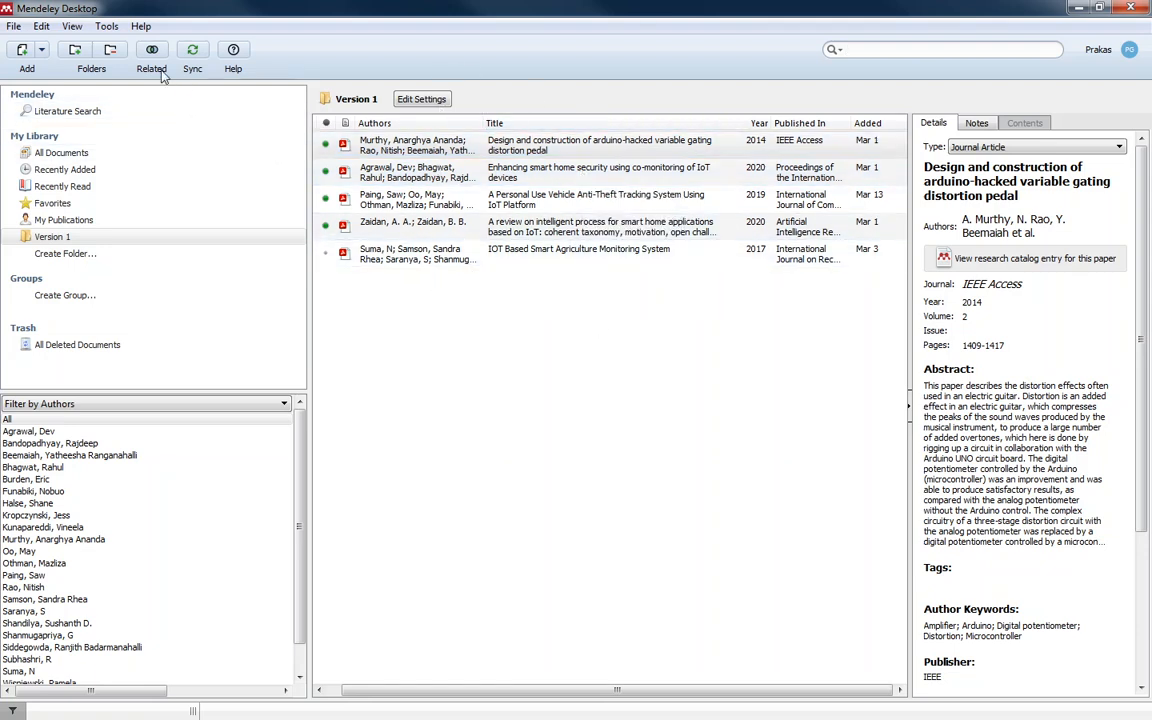
Step: Install the MS Word plugin, closing the open Word document and agreeing to have Word and Outlook closed
left_click(102, 28)
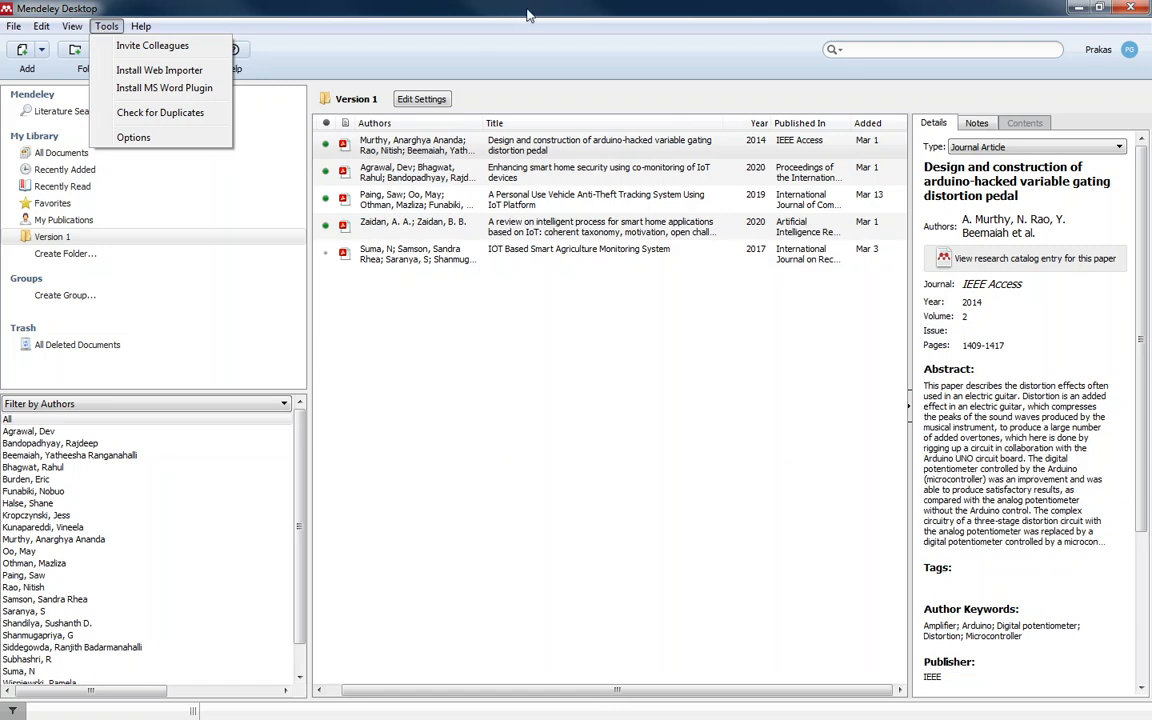
left_click(104, 28)
left_click(110, 28)
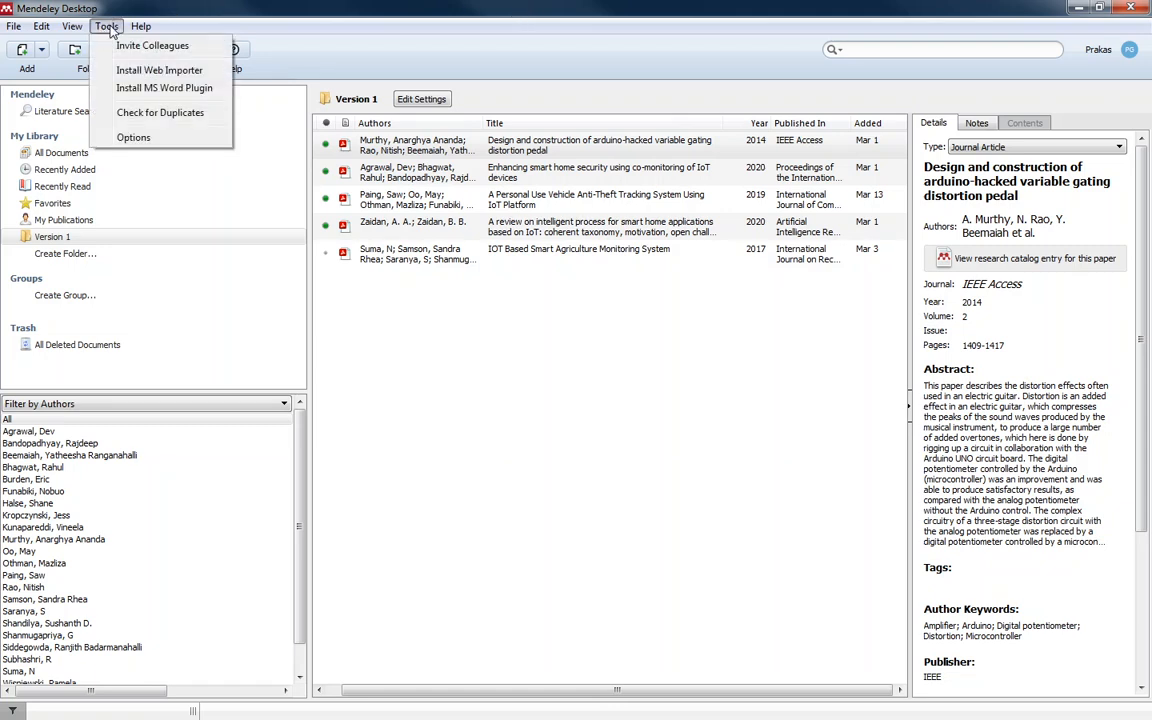
left_click(150, 88)
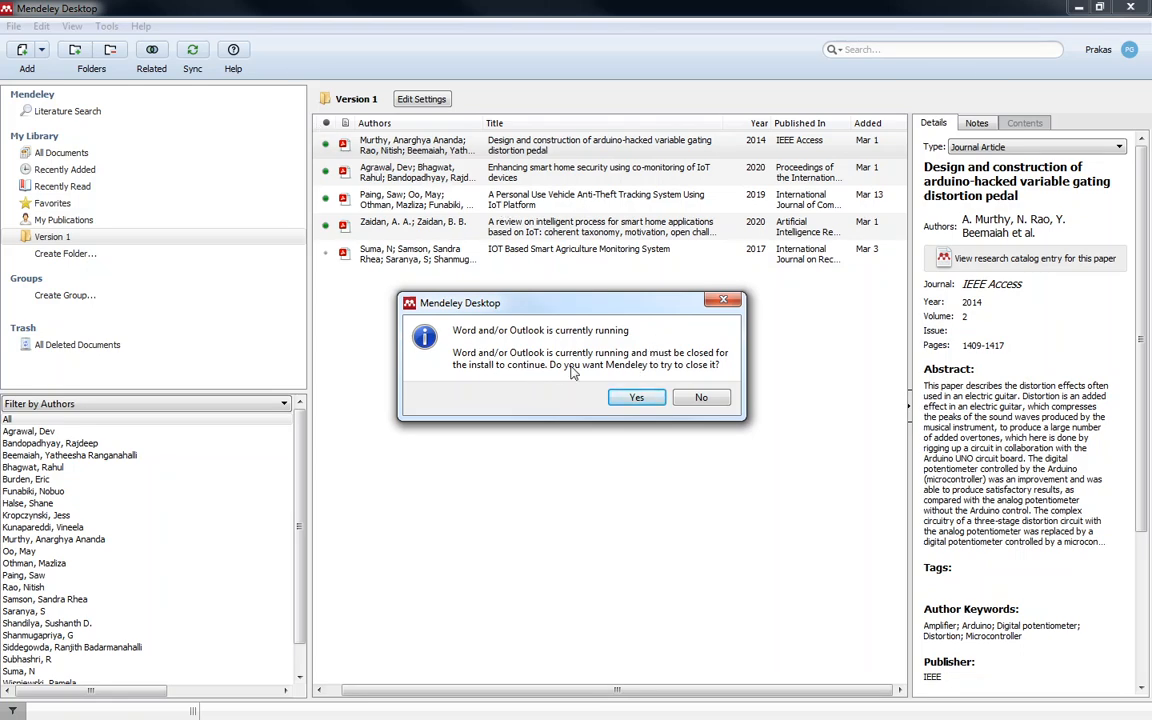
key("alt+Tab")
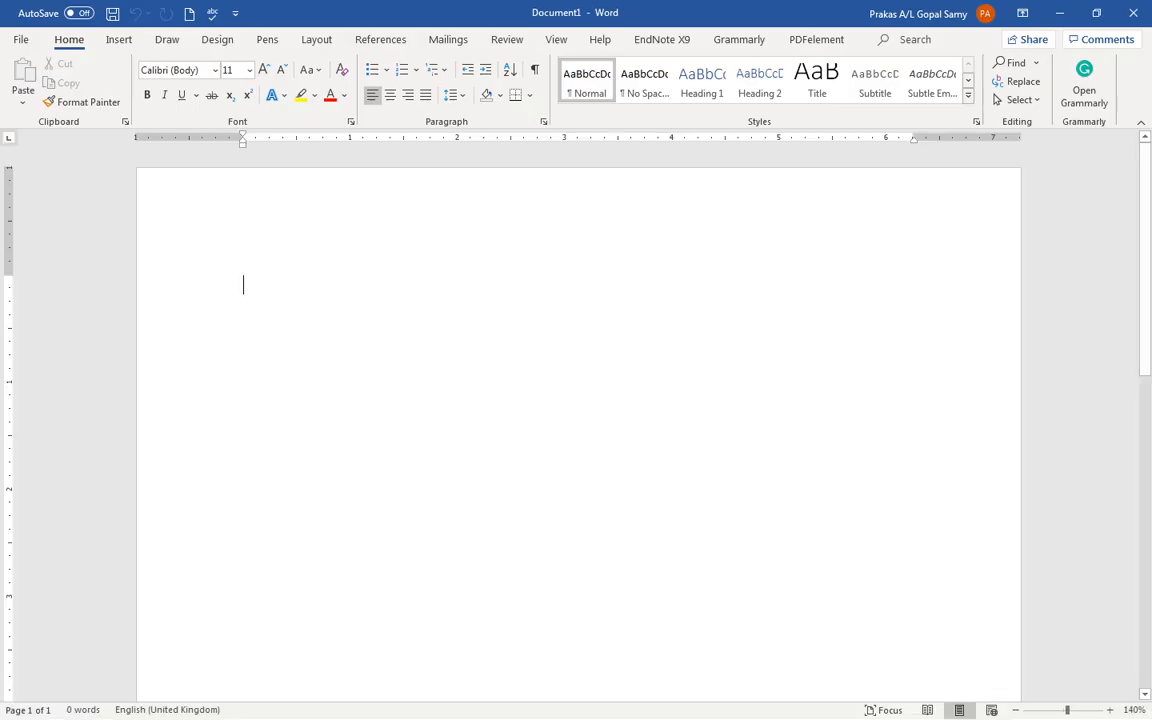
left_click(1129, 13)
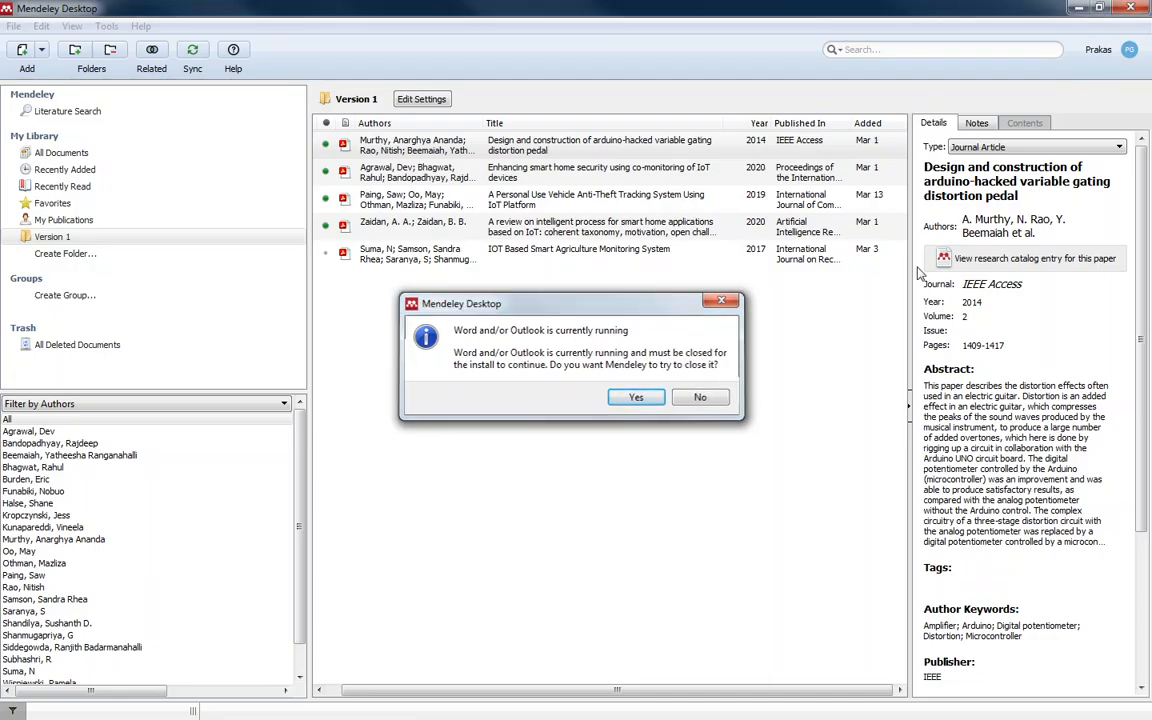
left_click(636, 397)
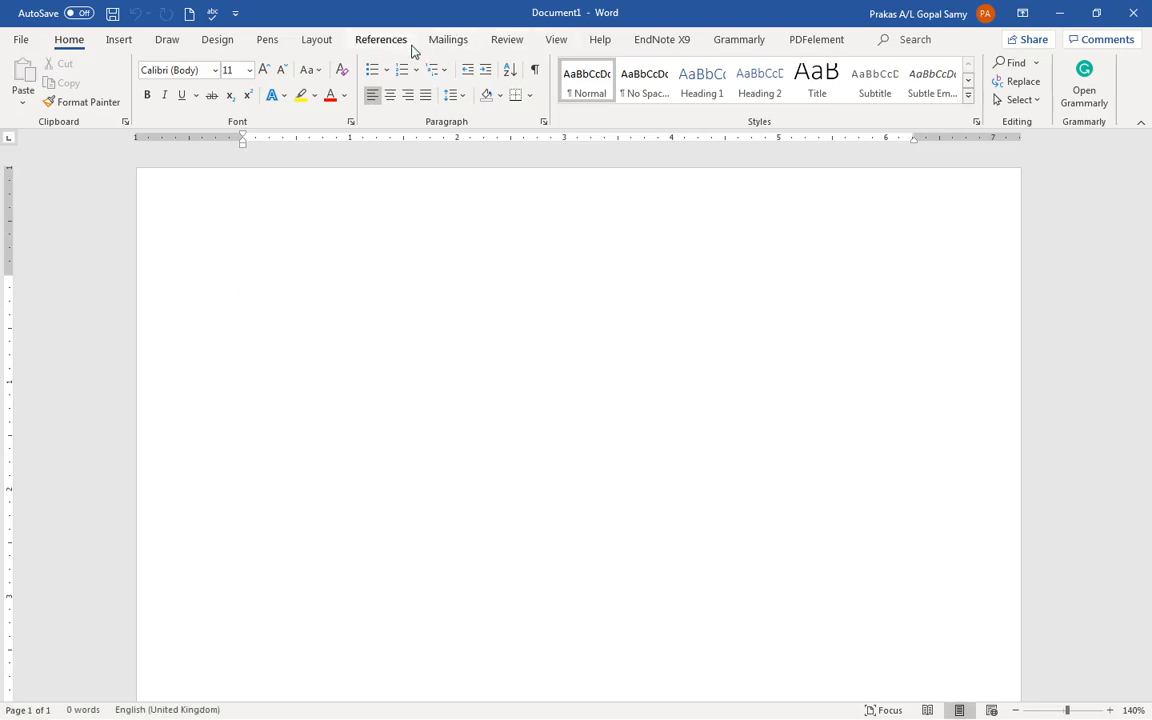
Step: Look over the Mendeley Cite-O-Matic reference commands and the view options in a blank Word document
left_click(405, 45)
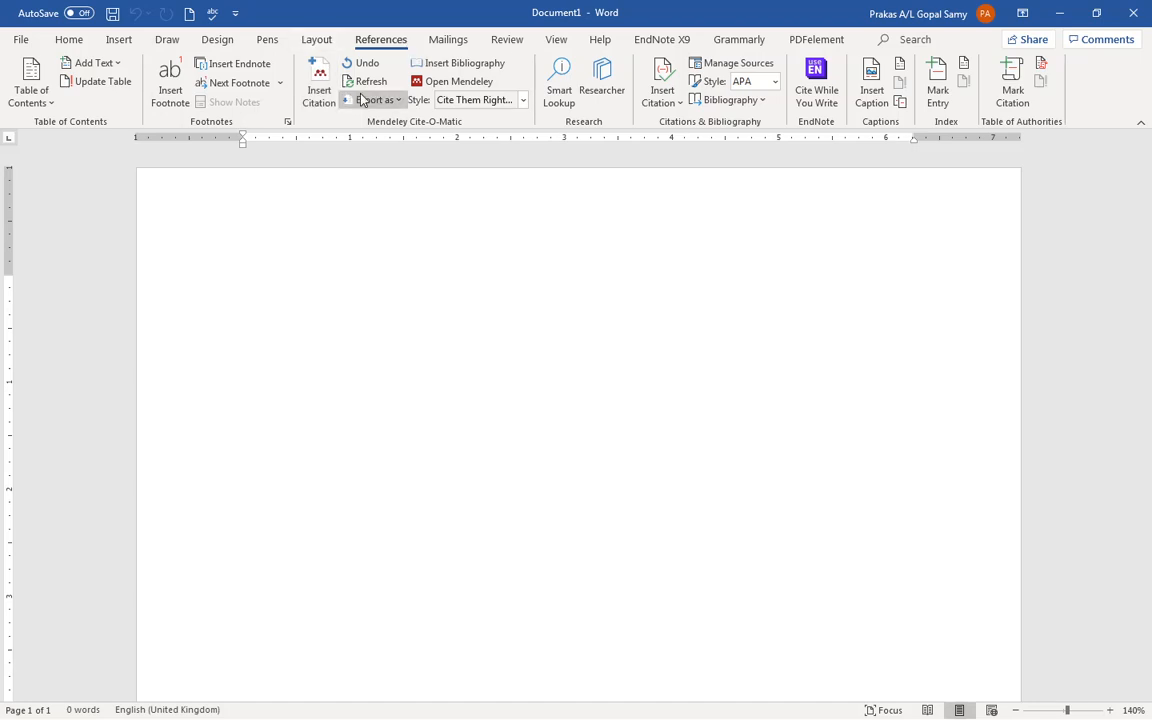
left_click(67, 41)
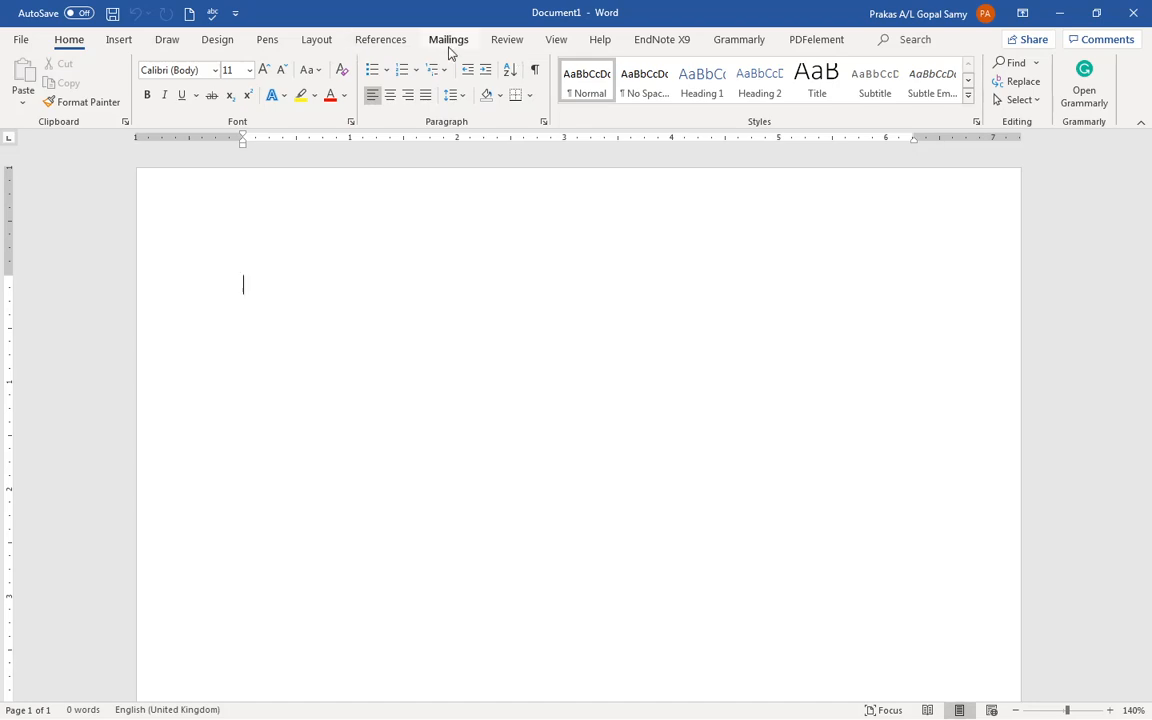
left_click(557, 46)
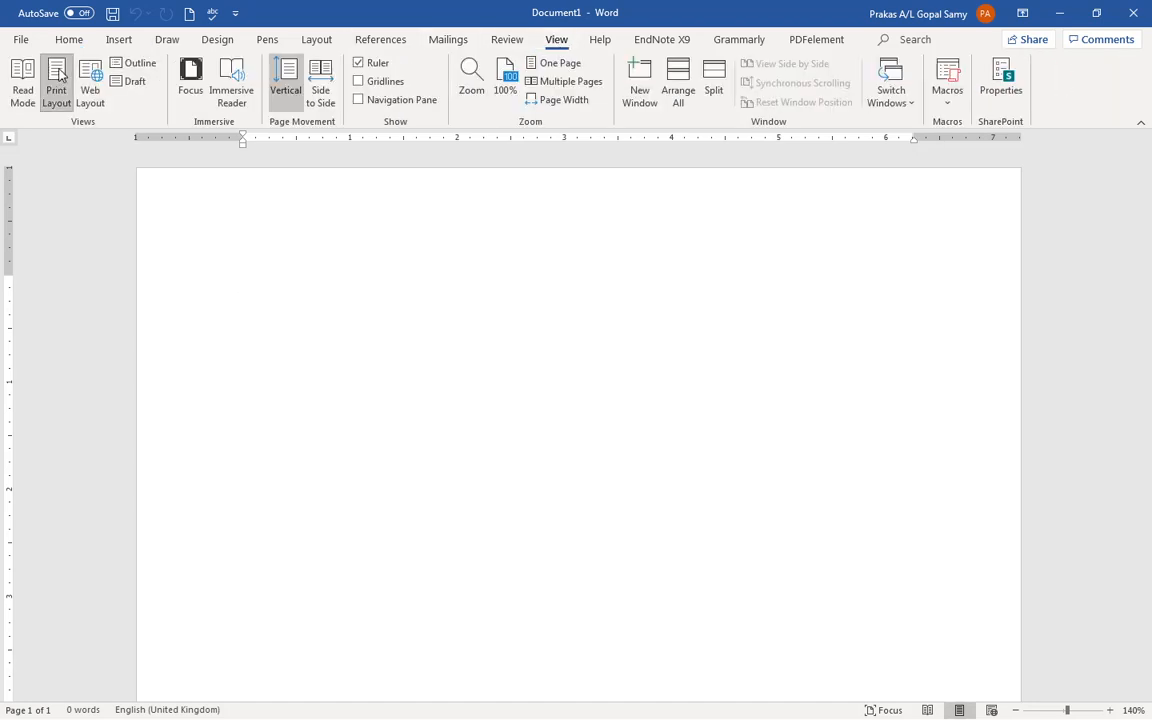
Step: Add the chapter title "Chapter 1" in the Heading 1 style at the start of the blank document
left_click(69, 40)
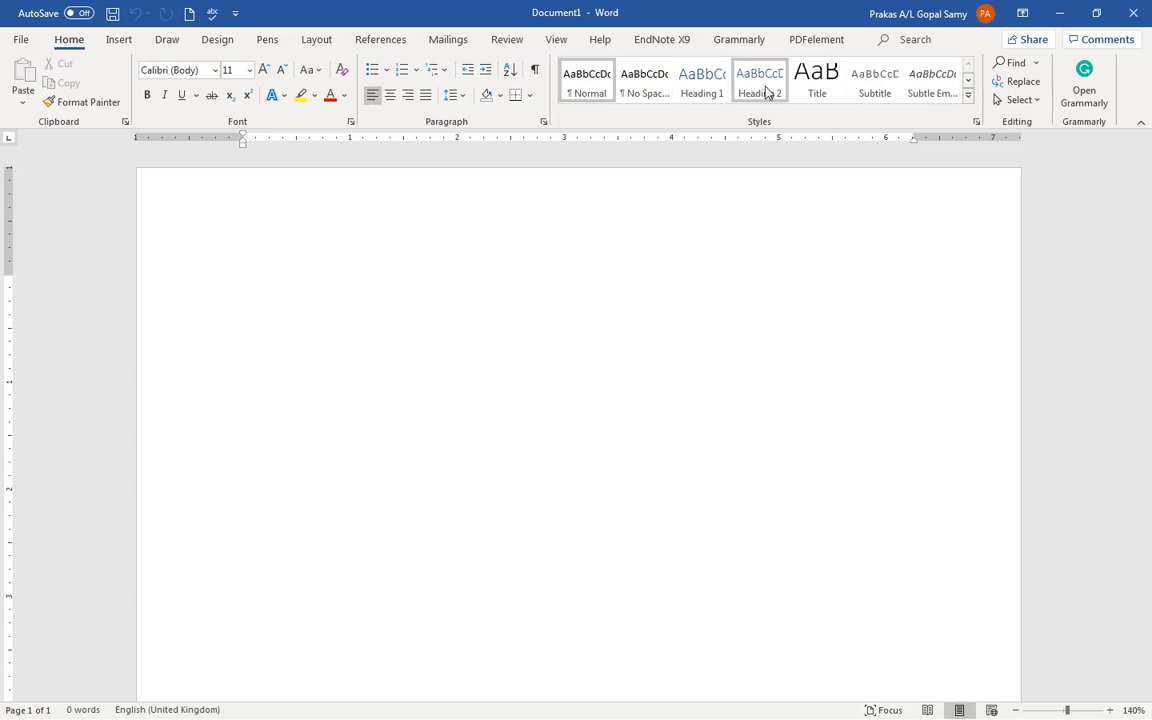
left_click(688, 86)
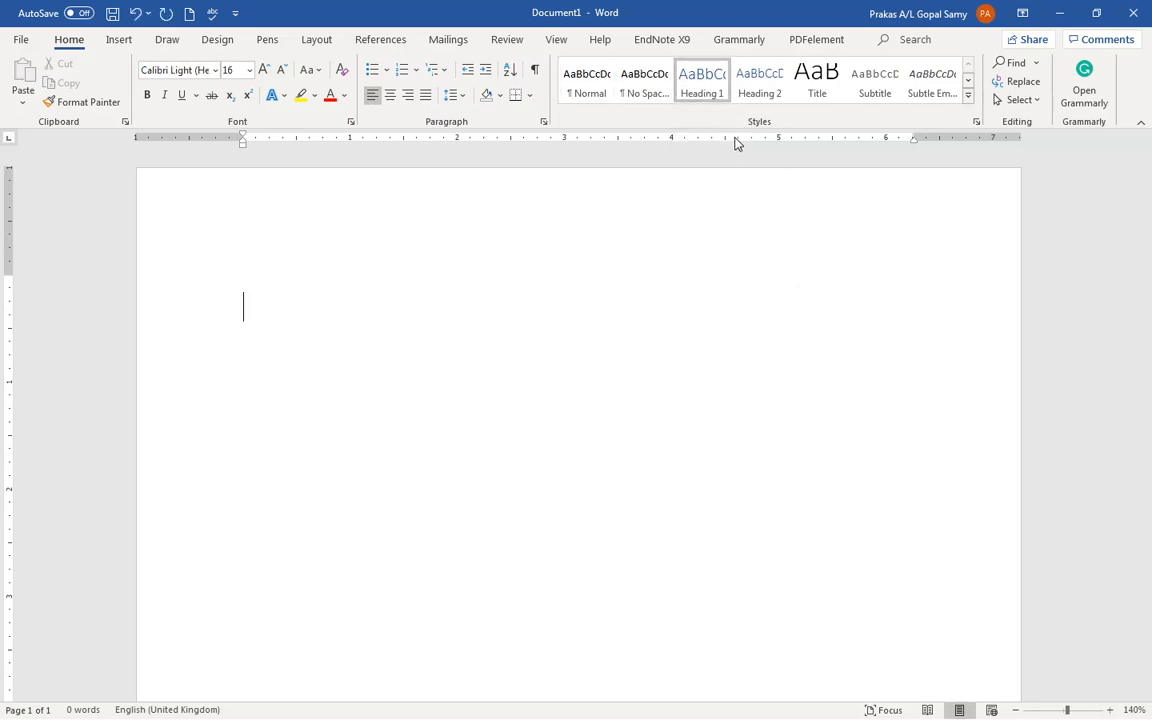
type("Chap")
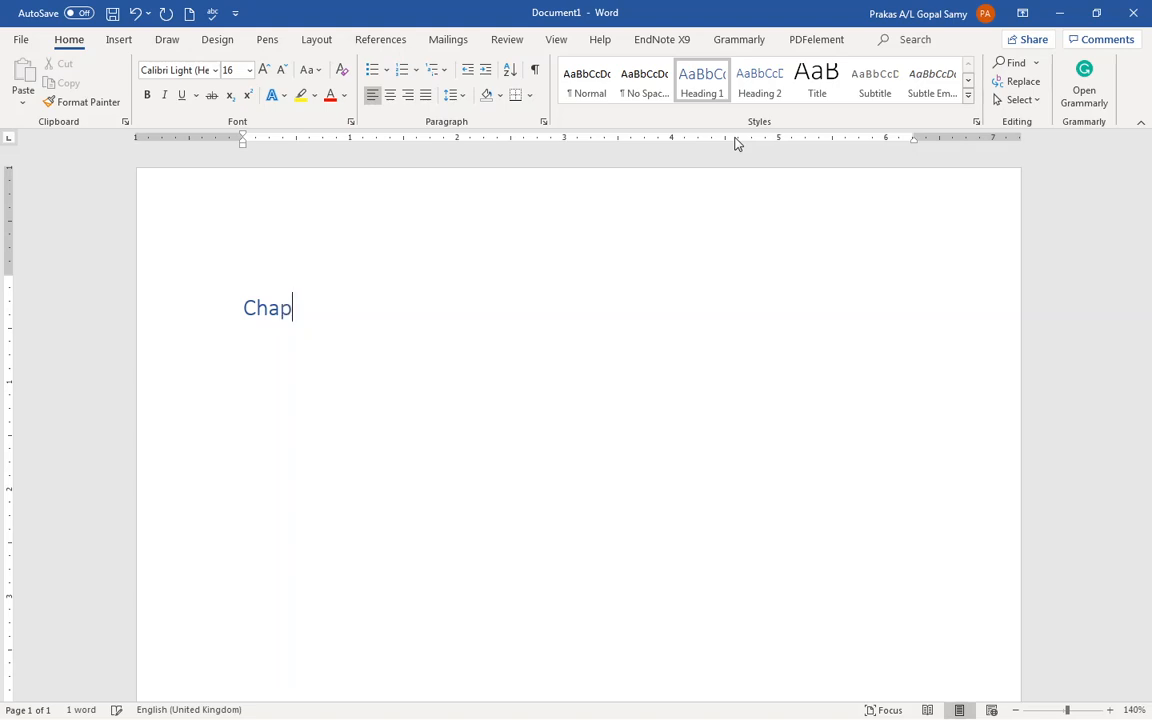
type("ter")
type("1")
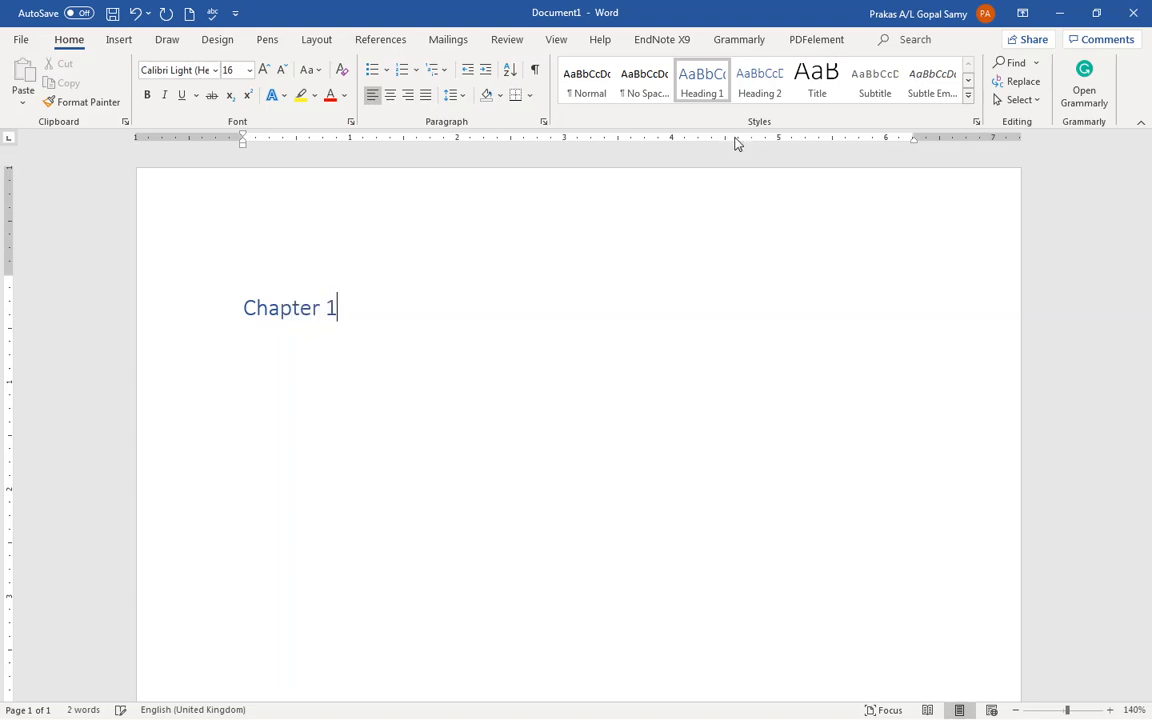
key("Return")
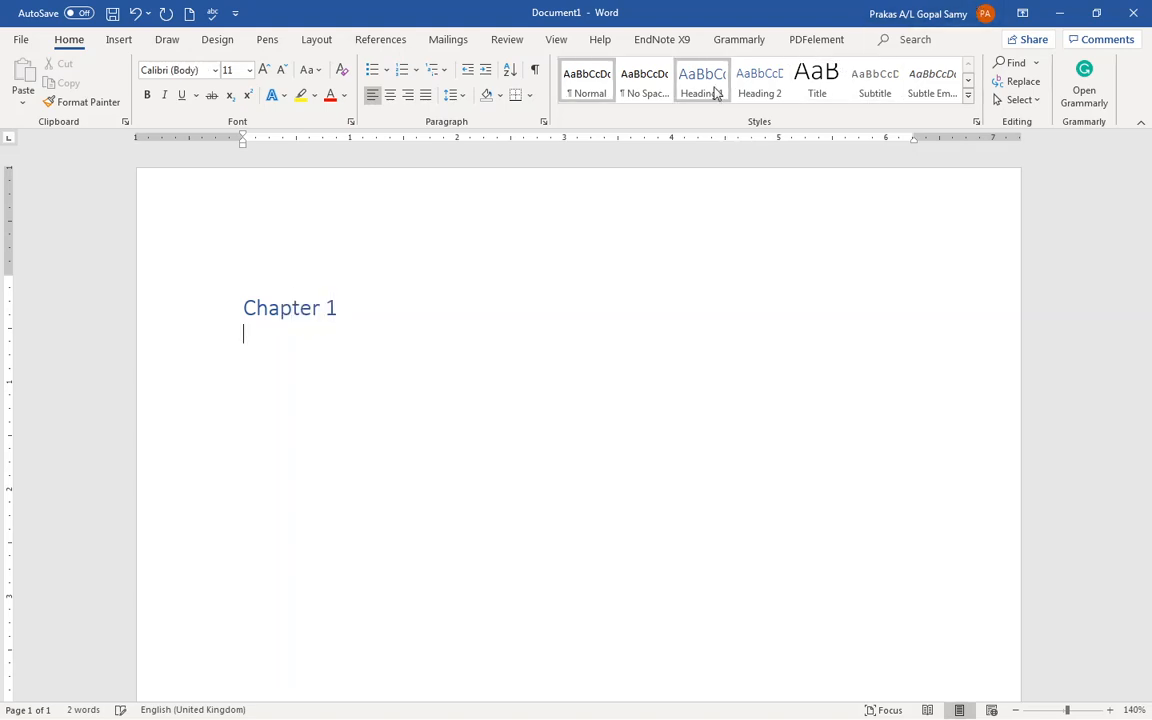
Step: Add the subheadings "Topic A" and "Topic B" in the Heading 2 style below Chapter 1
left_click(760, 88)
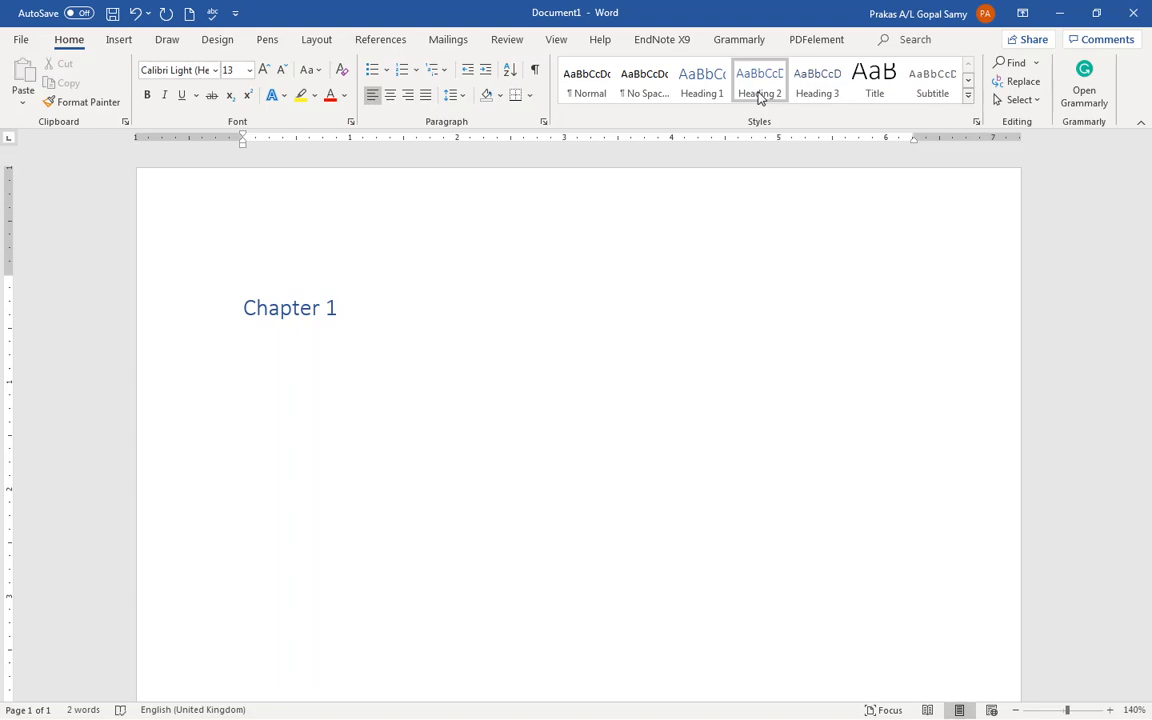
type("Topic A")
key("Return")
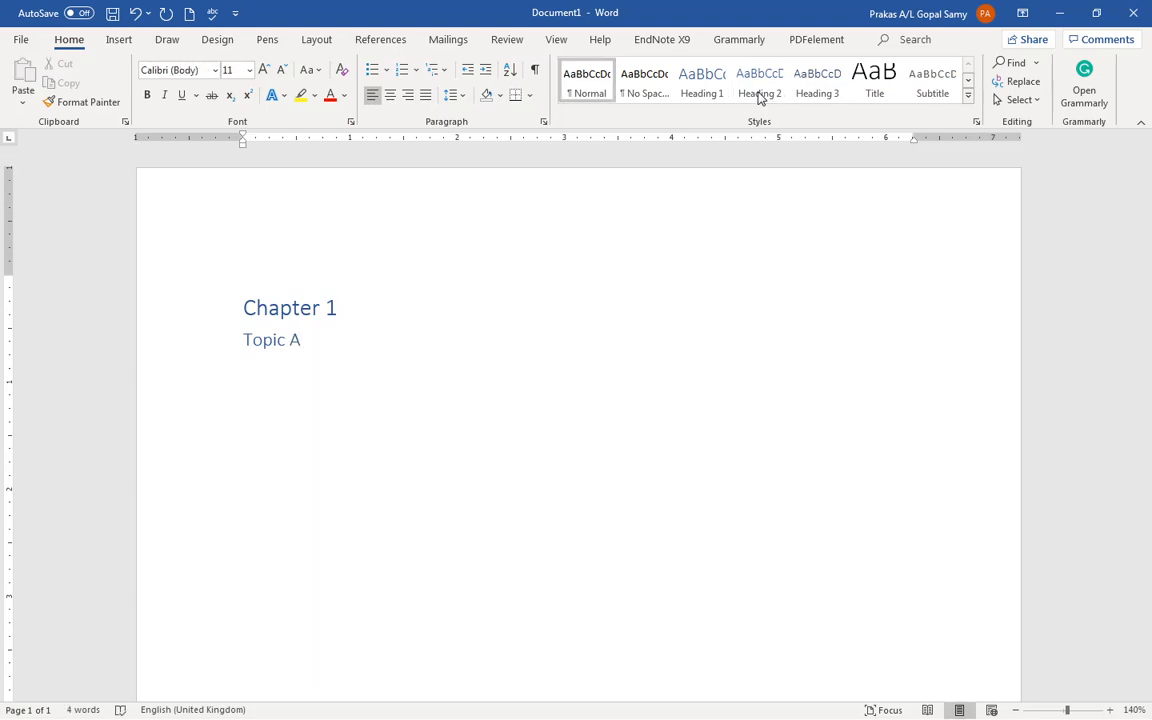
left_click(760, 82)
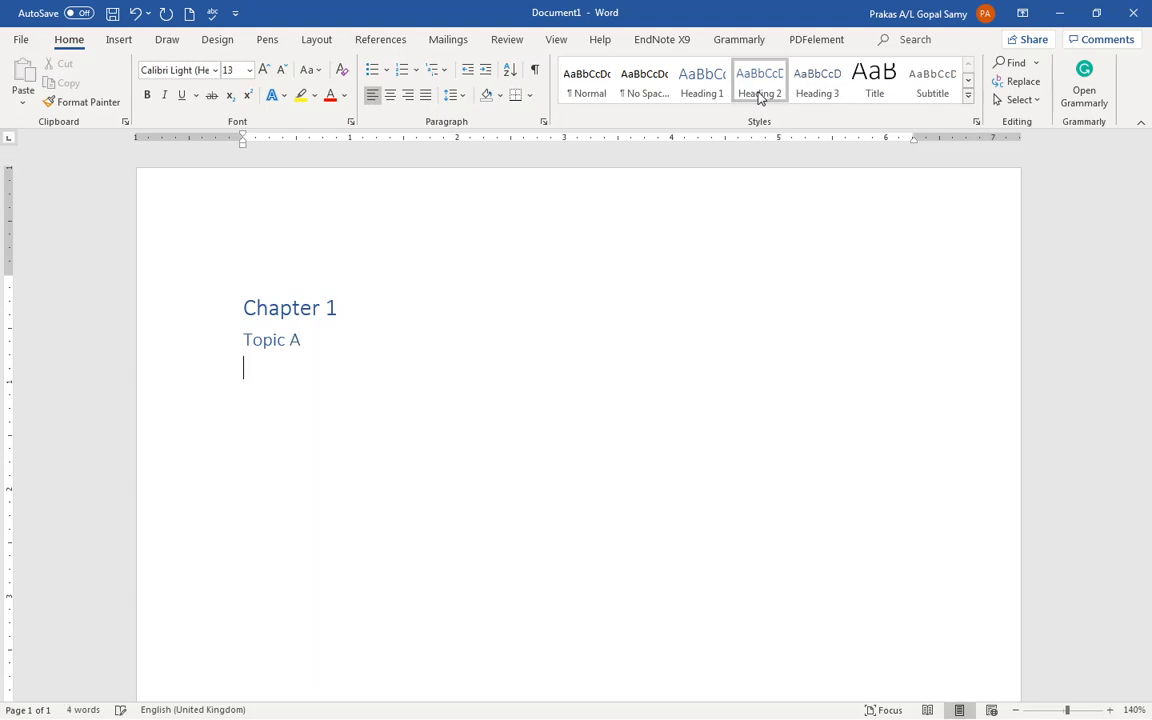
type("Topo")
key("BackSpace")
type("ic B")
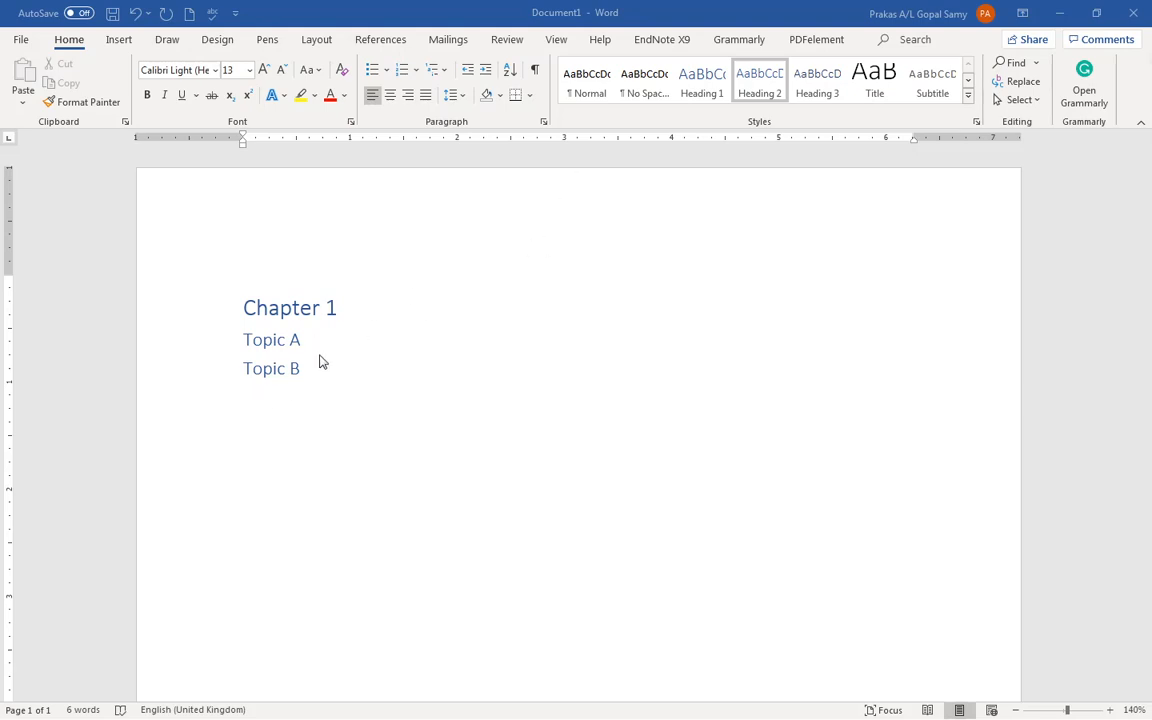
key("Return")
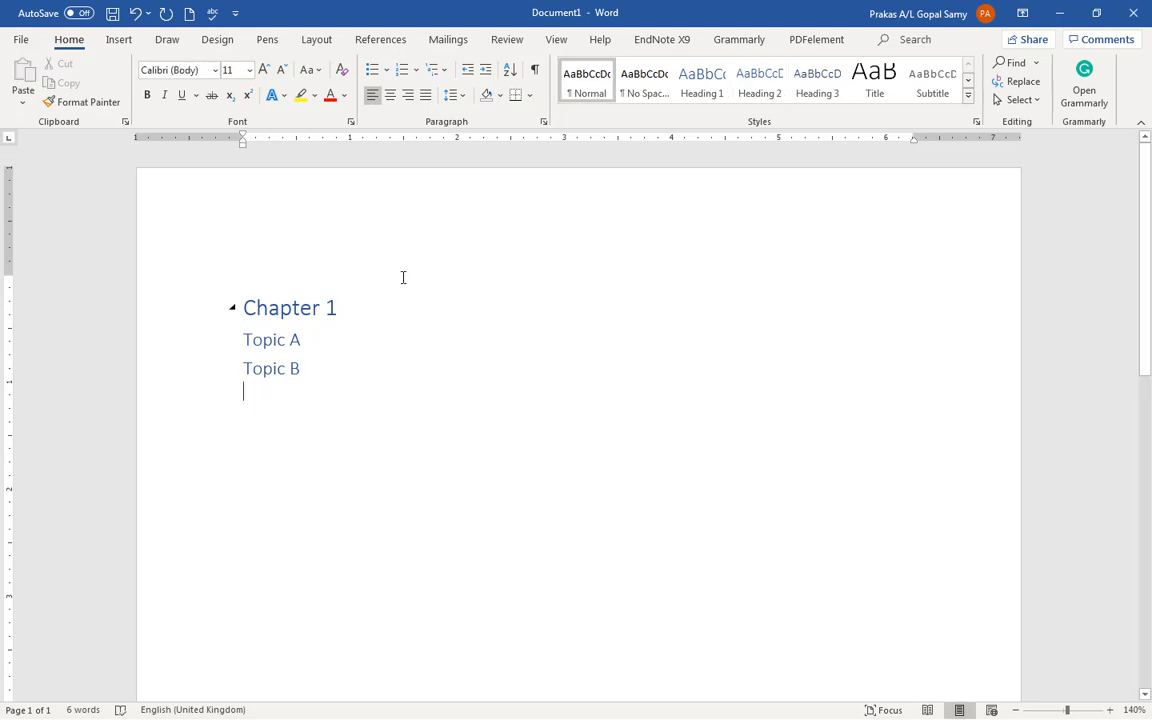
Step: Add the chapter title "Chapter 2" in the Heading 1 style below Topic B
left_click(694, 88)
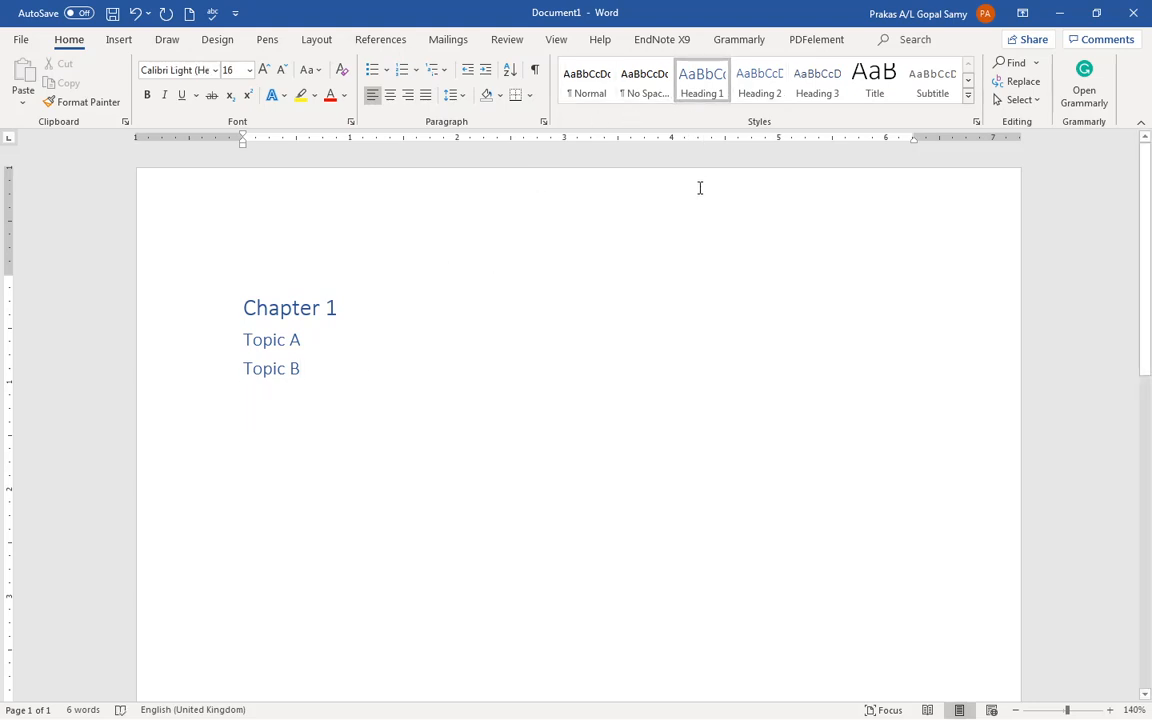
type("Cha")
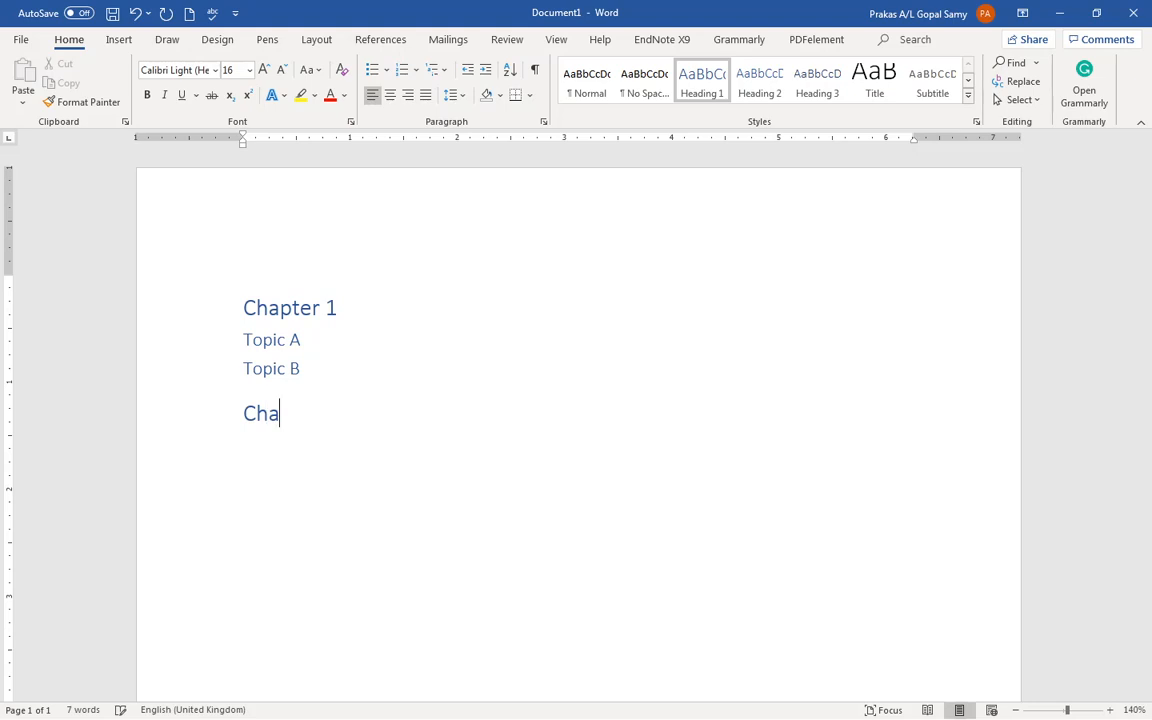
type("pter 2")
key("Return")
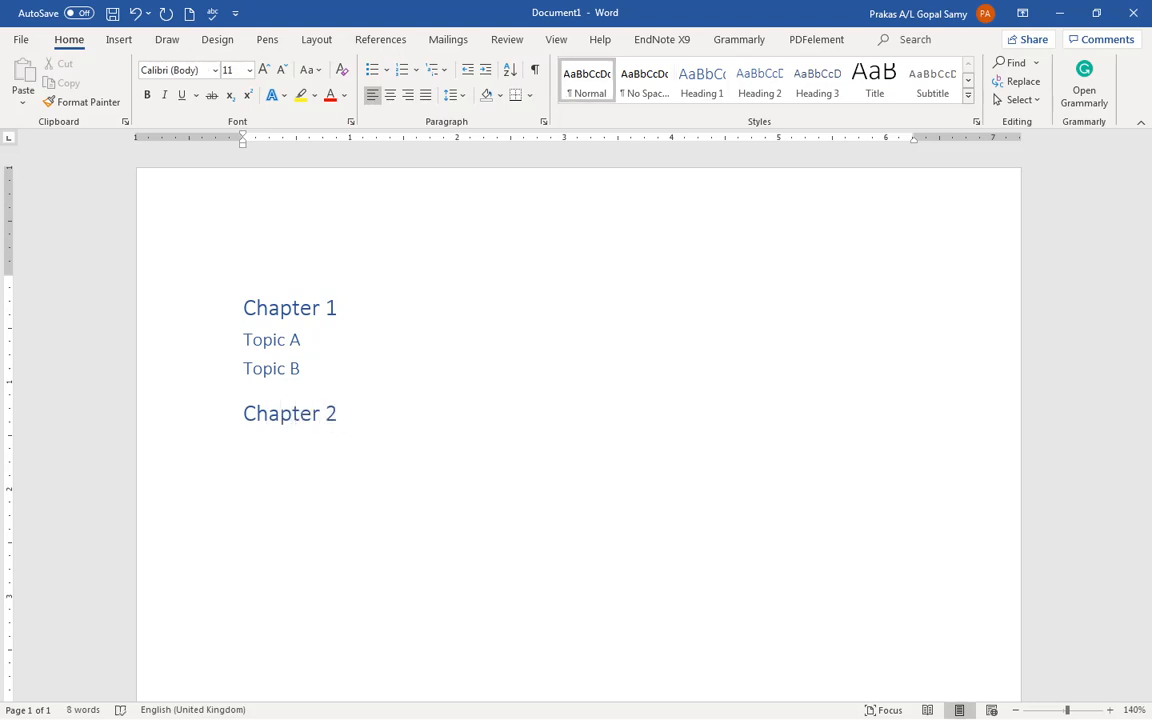
Step: Add the subheading "Topic C" in the Heading 2 style below Chapter 2
left_click(771, 88)
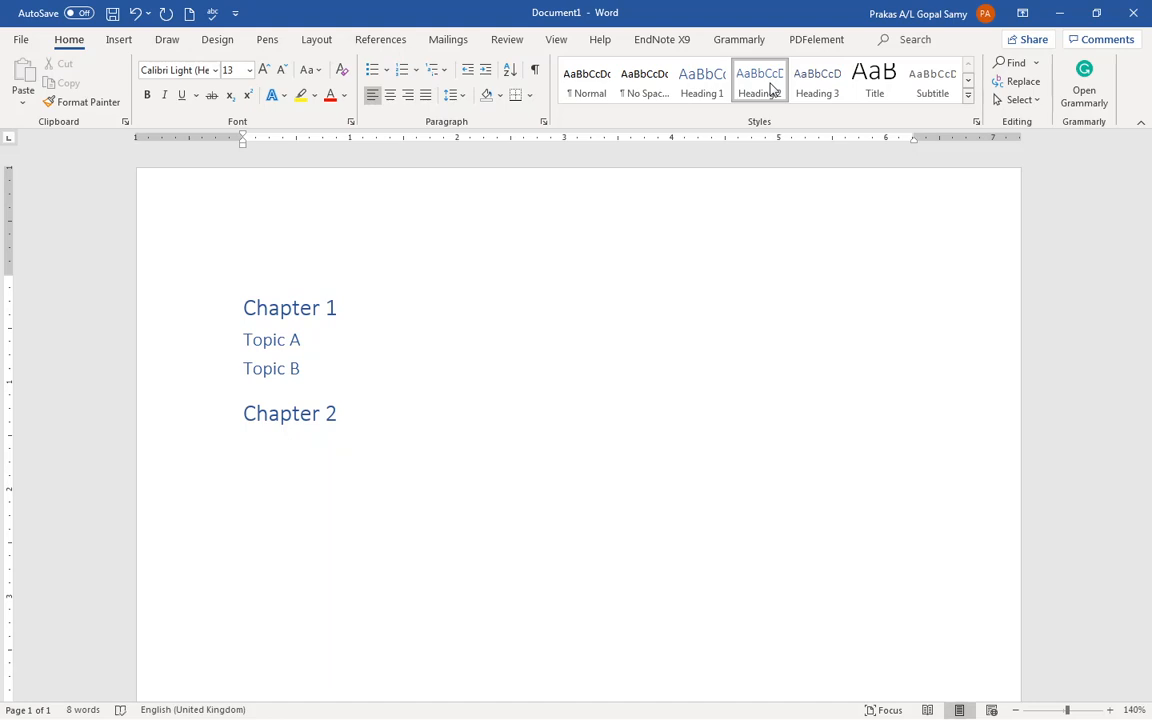
type("Topic C")
key("Return")
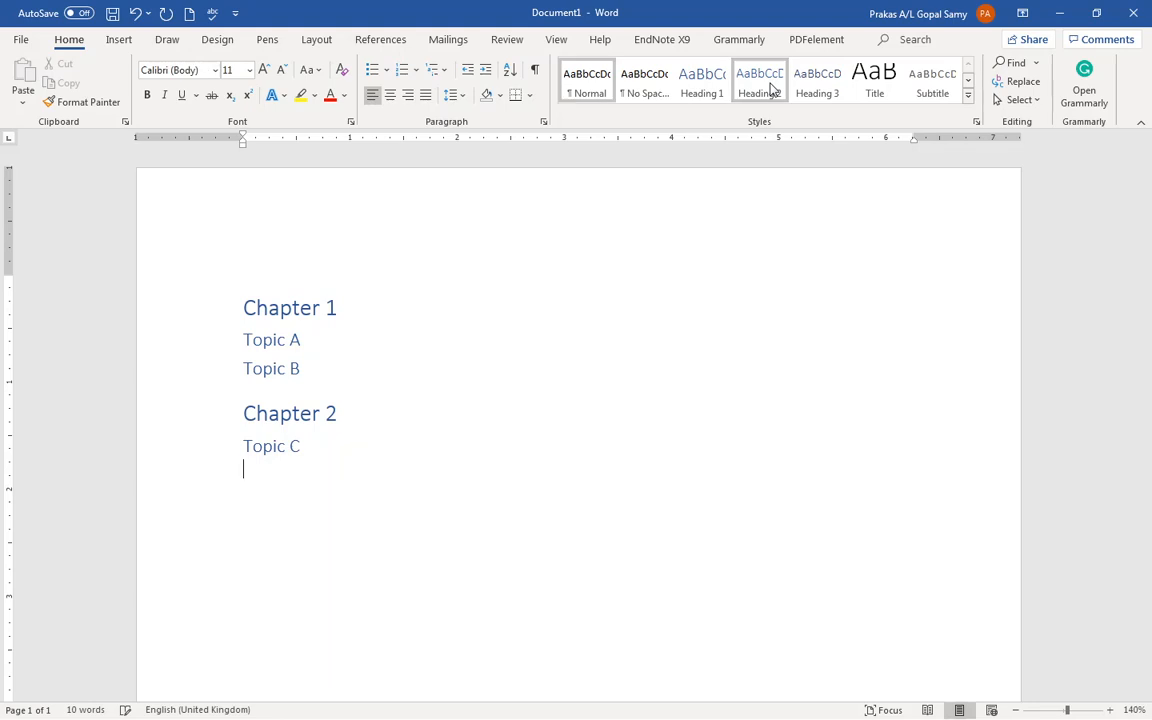
type("Topic")
key("BackSpace")
key("BackSpace")
key("BackSpace")
key("BackSpace")
key("BackSpace")
key("BackSpace")
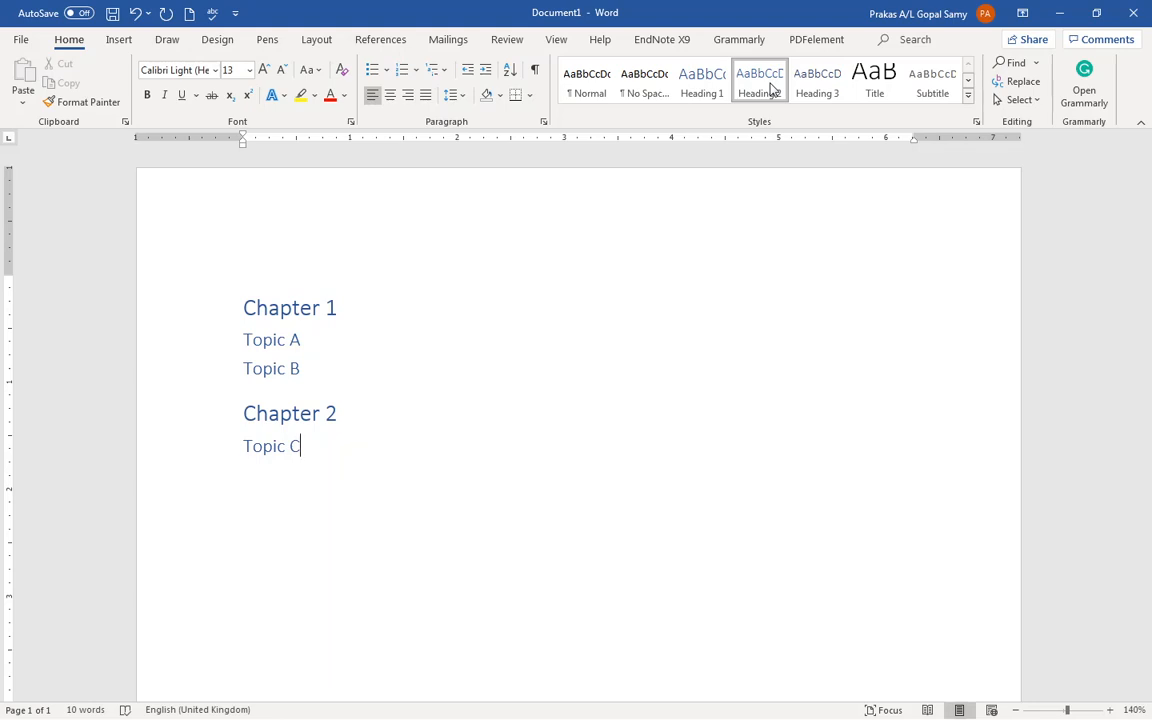
Step: Add the subheading "Topic 2" in the Heading 2 style on a new line below Topic C
key("Return")
left_click(772, 90)
type("Topic ")
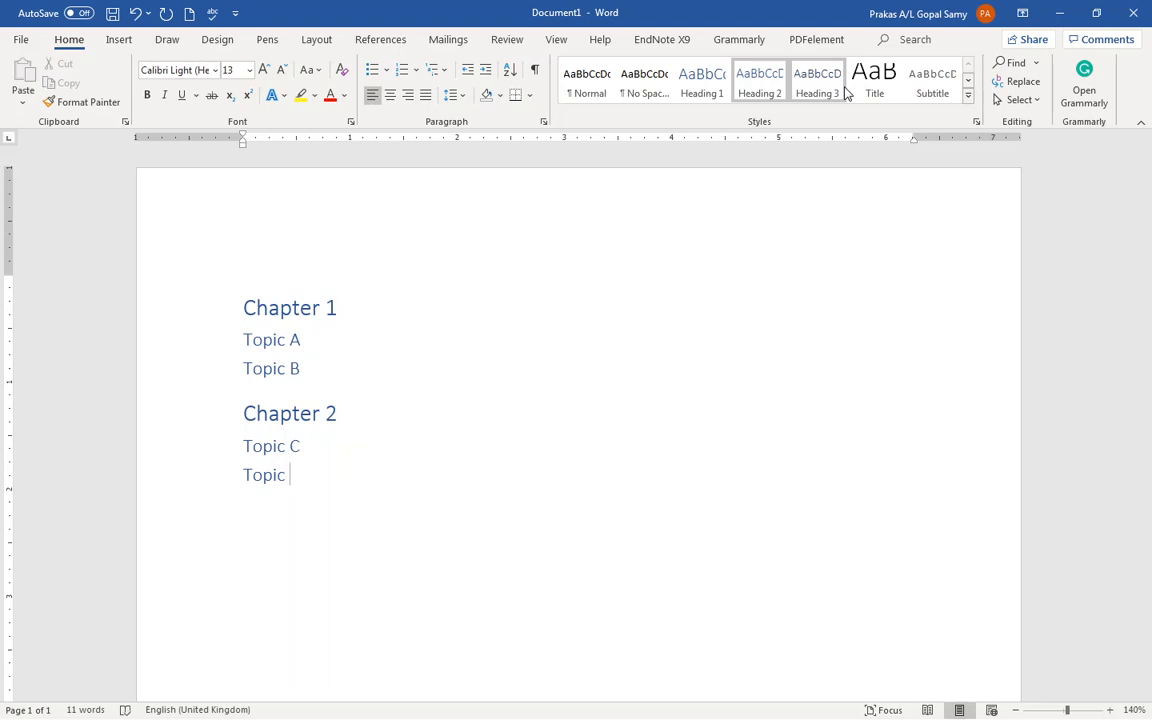
type("2")
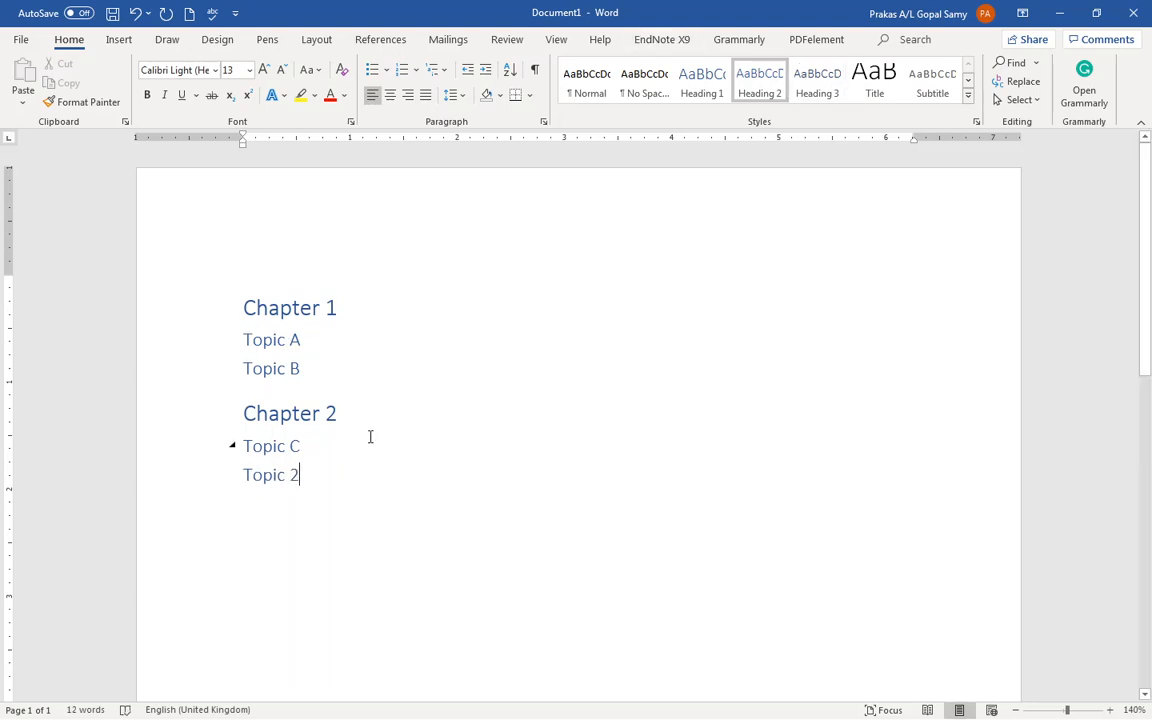
key("Return")
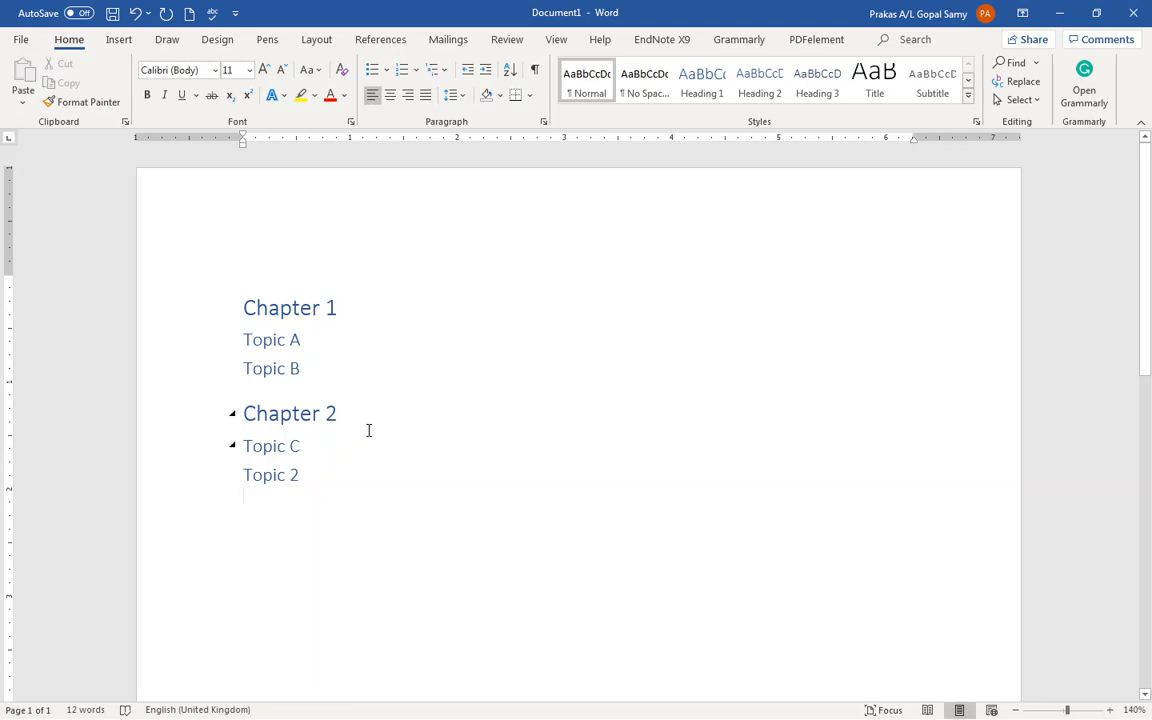
Step: Add the title "Reference" in the Heading 1 style below Topic 2, followed by a new line
type("Rfere")
key("BackSpace")
key("BackSpace")
key("BackSpace")
key("BackSpace")
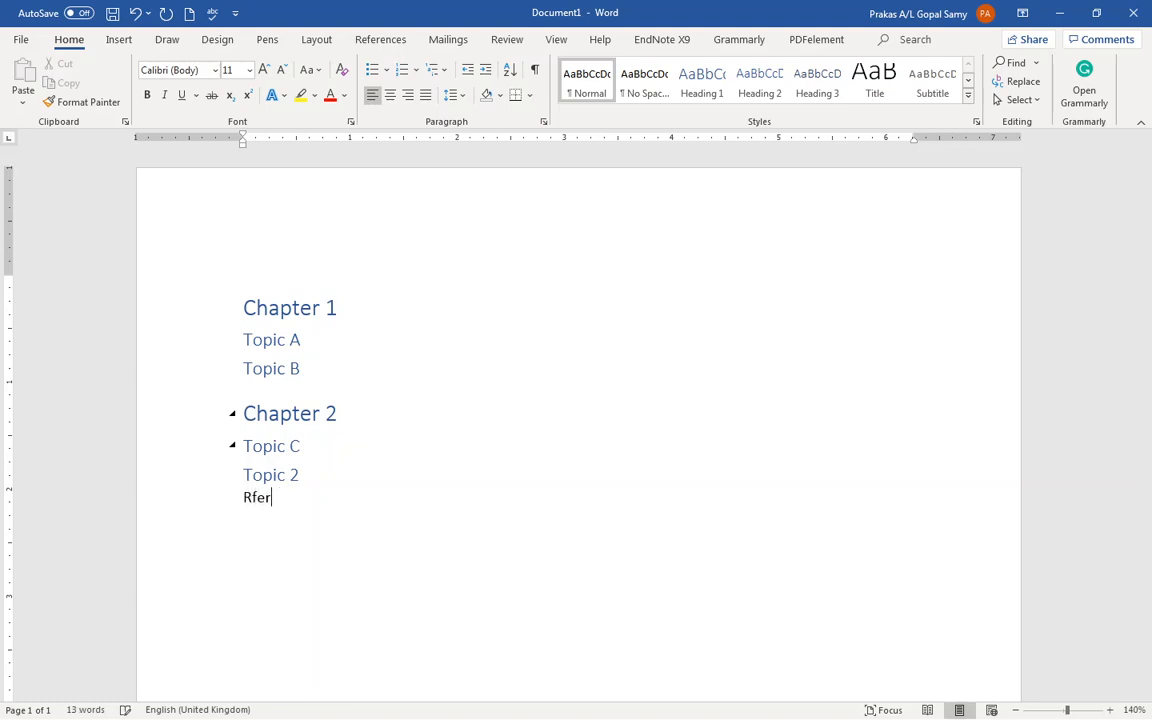
key("BackSpace")
left_click(710, 78)
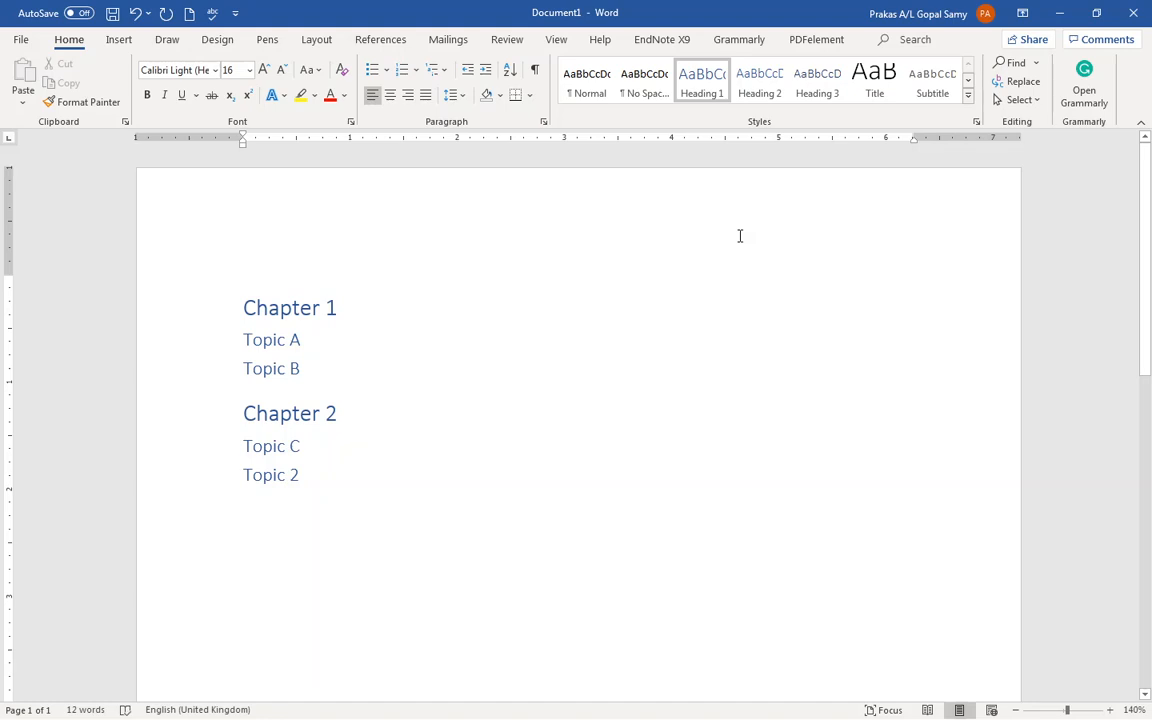
type("Ref")
key("BackSpace")
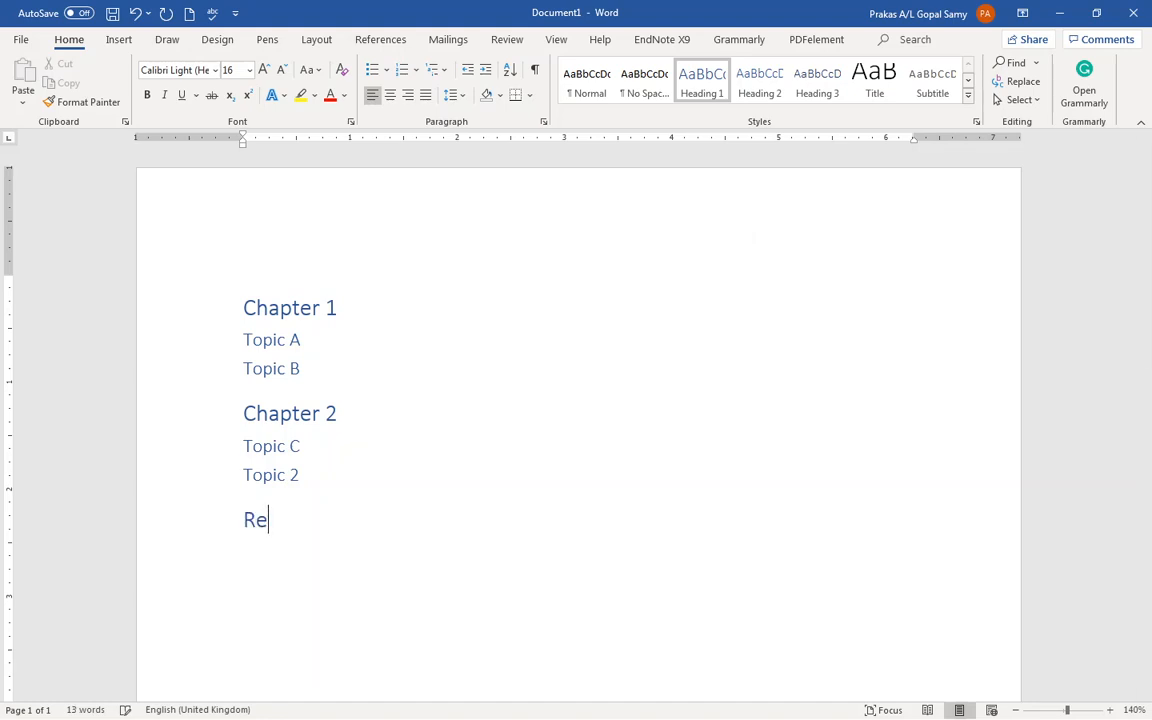
type("ference")
key("Return")
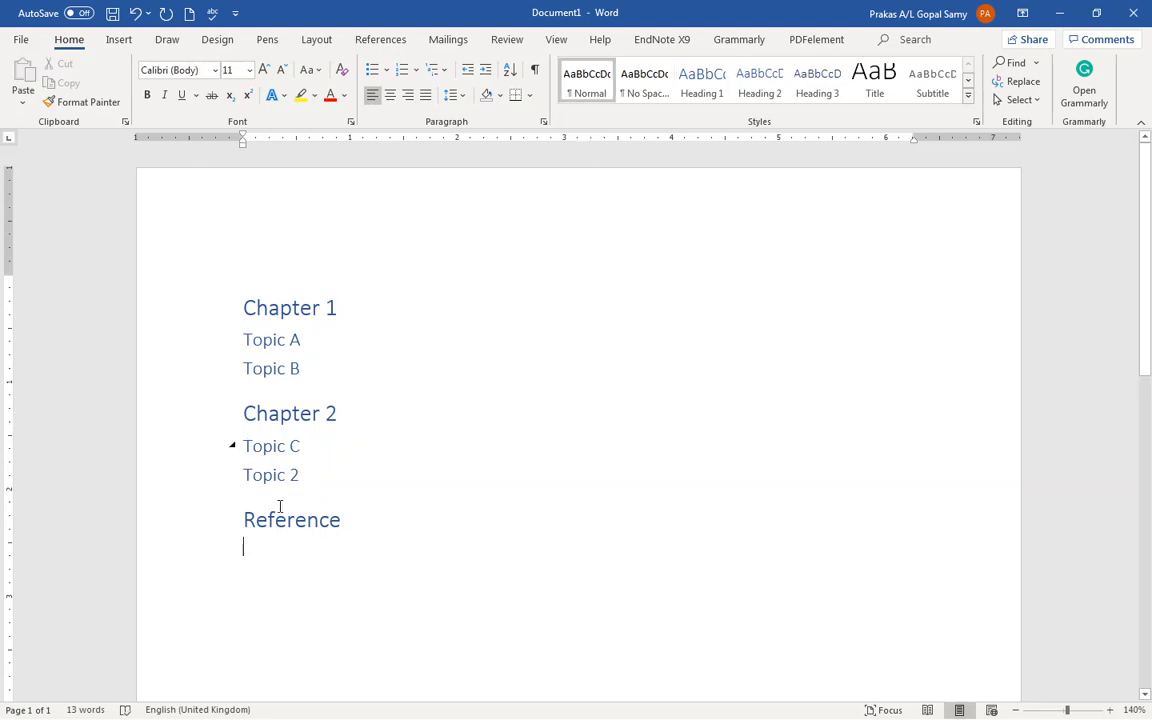
Step: Show the Navigation pane and jump through the document's headings from Chapter 1 down to Reference
left_click(553, 41)
left_click(359, 100)
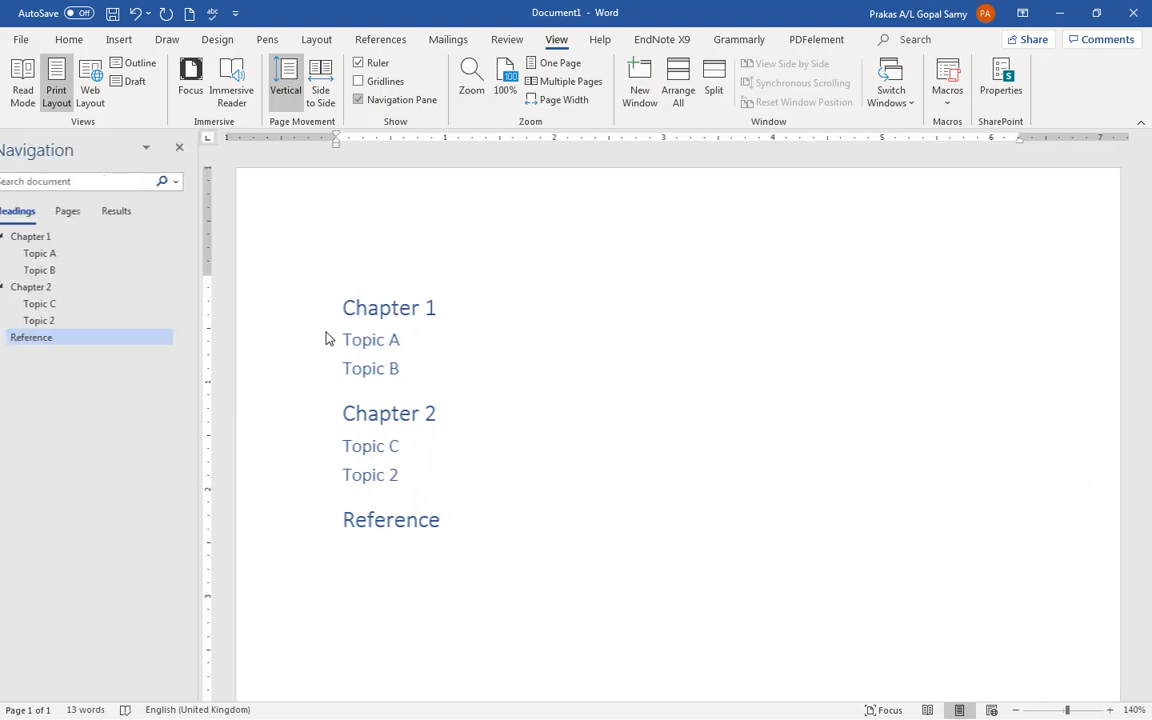
left_click(60, 240)
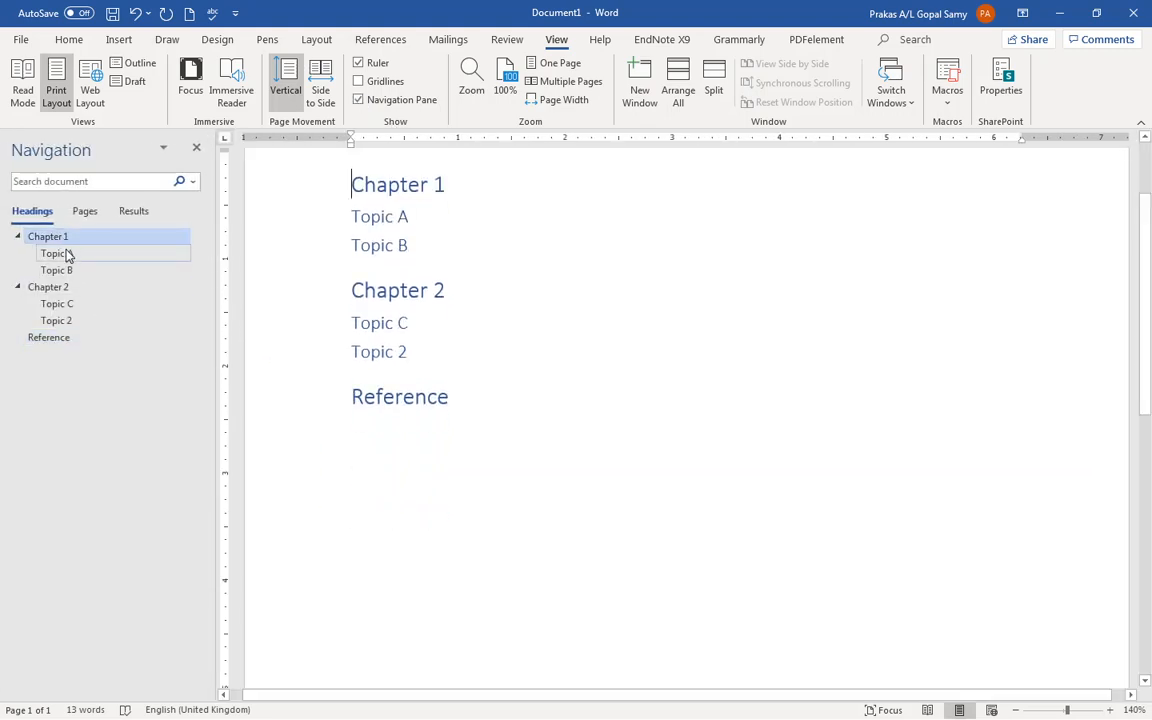
left_click(67, 255)
left_click(69, 267)
left_click(66, 288)
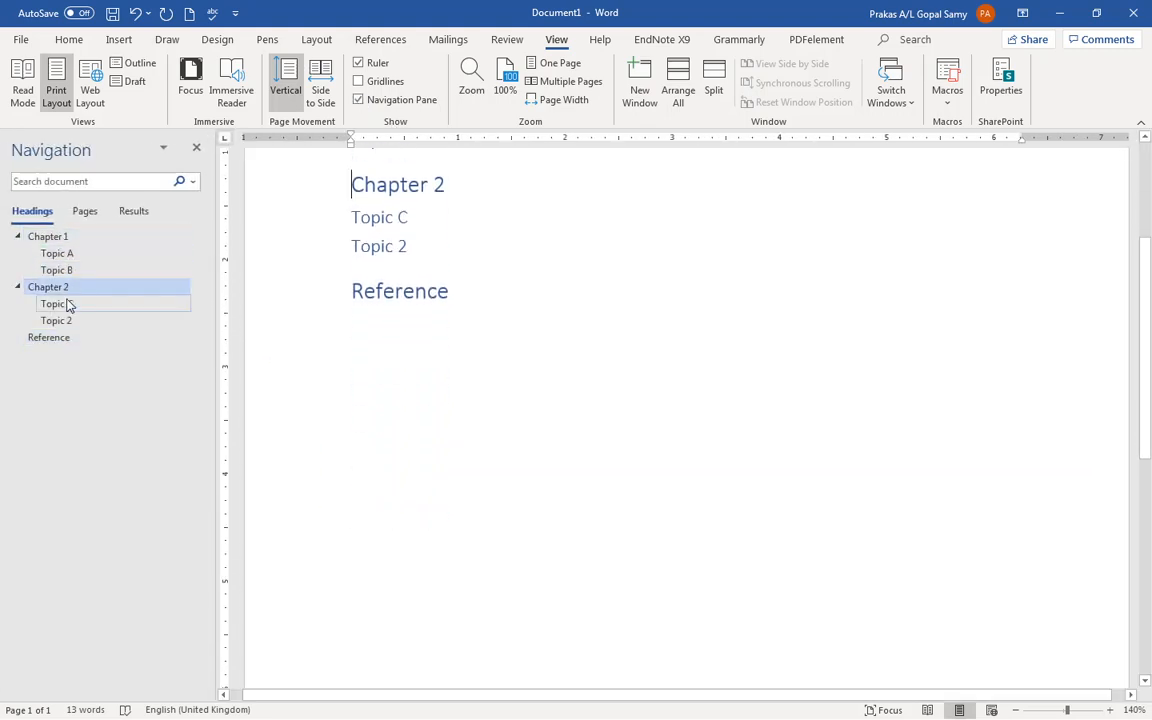
left_click(62, 304)
left_click(62, 320)
left_click(60, 337)
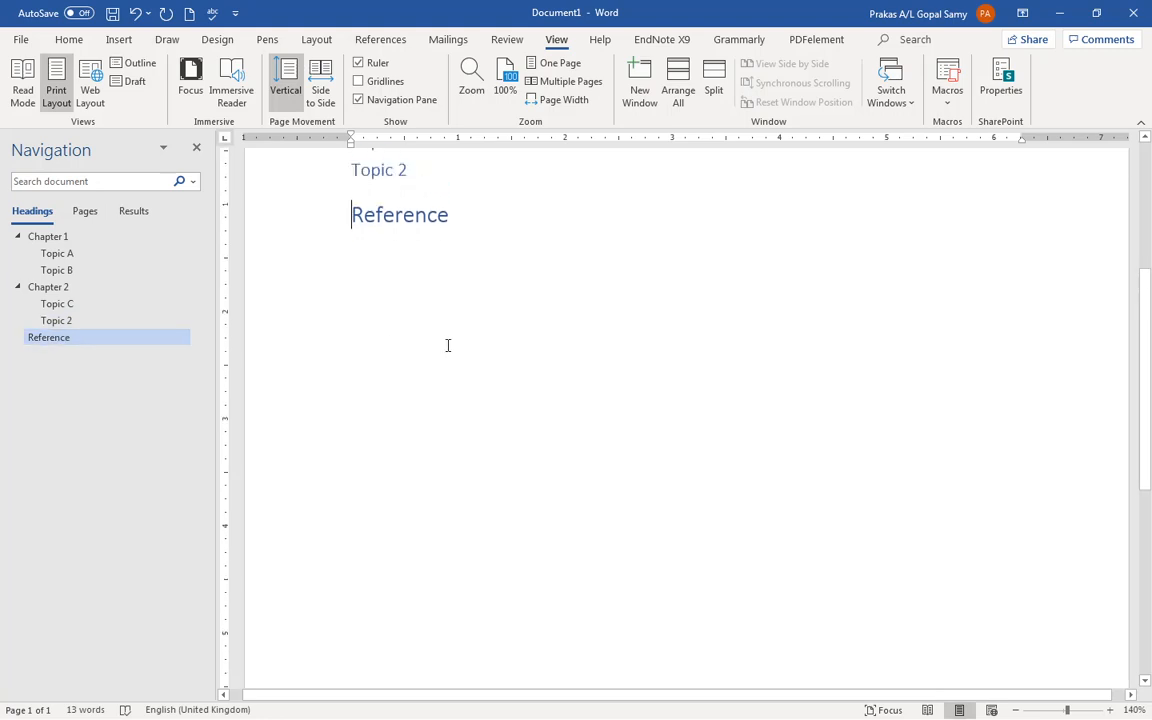
Step: Add the placeholder text "kfhkhdfhiohogfitdegoo" two lines below the Topic A heading
scroll(450, 345, "up", 3)
left_click(424, 341)
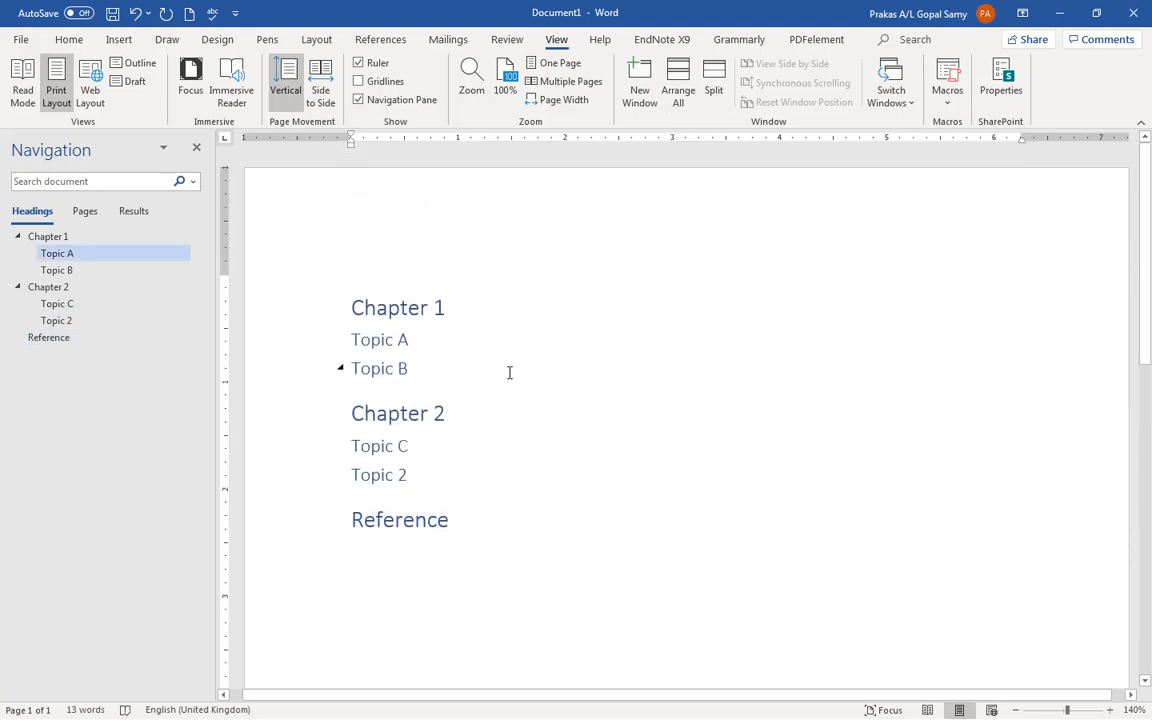
key("Return")
key("Return")
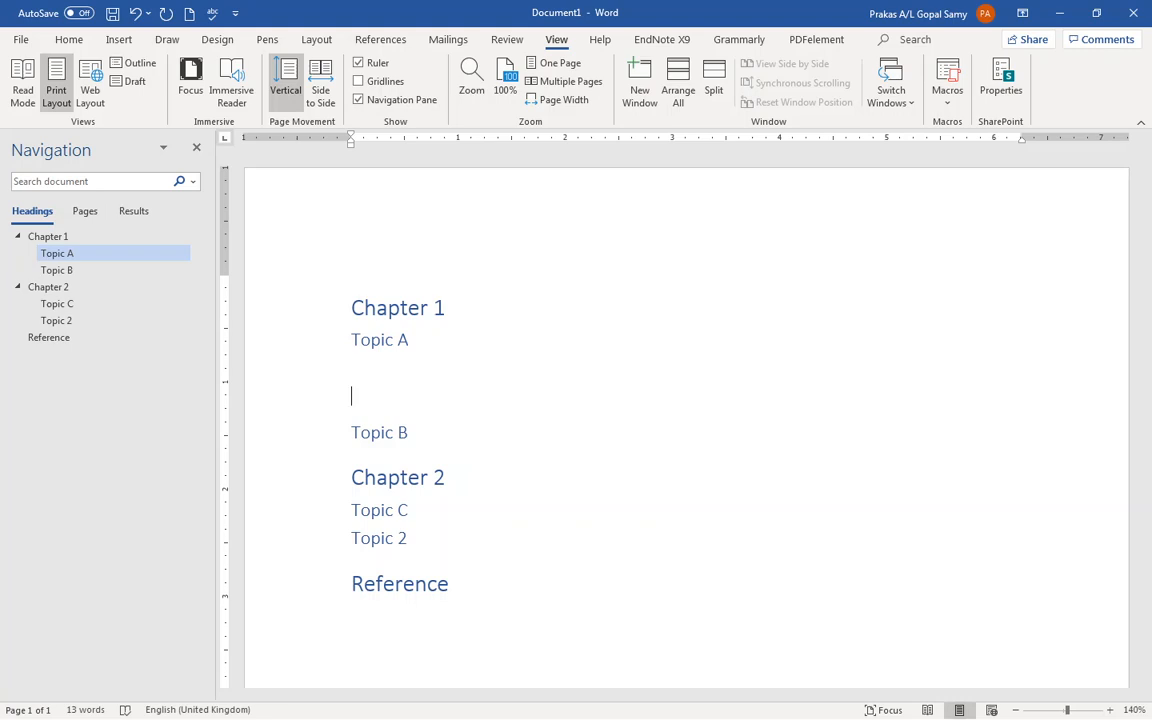
type("kfhkhdfhiohogfitdegoo")
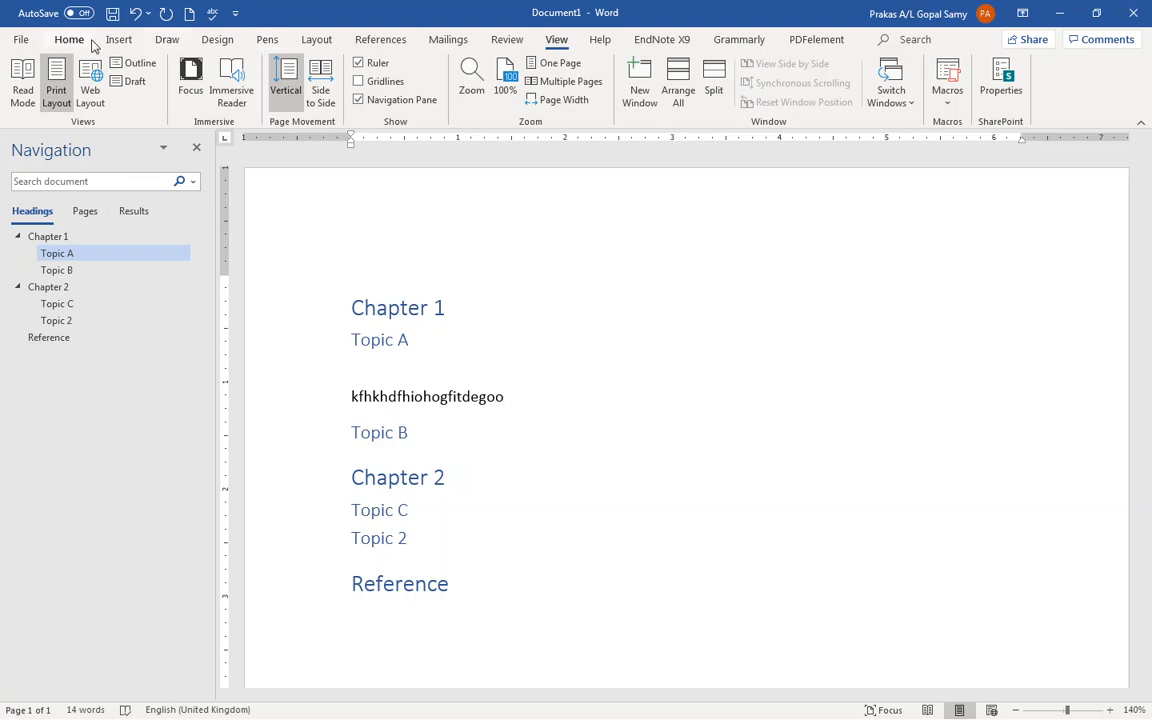
Step: Start a Mendeley citation after the placeholder text and switch to the Mendeley Desktop library
left_click(508, 42)
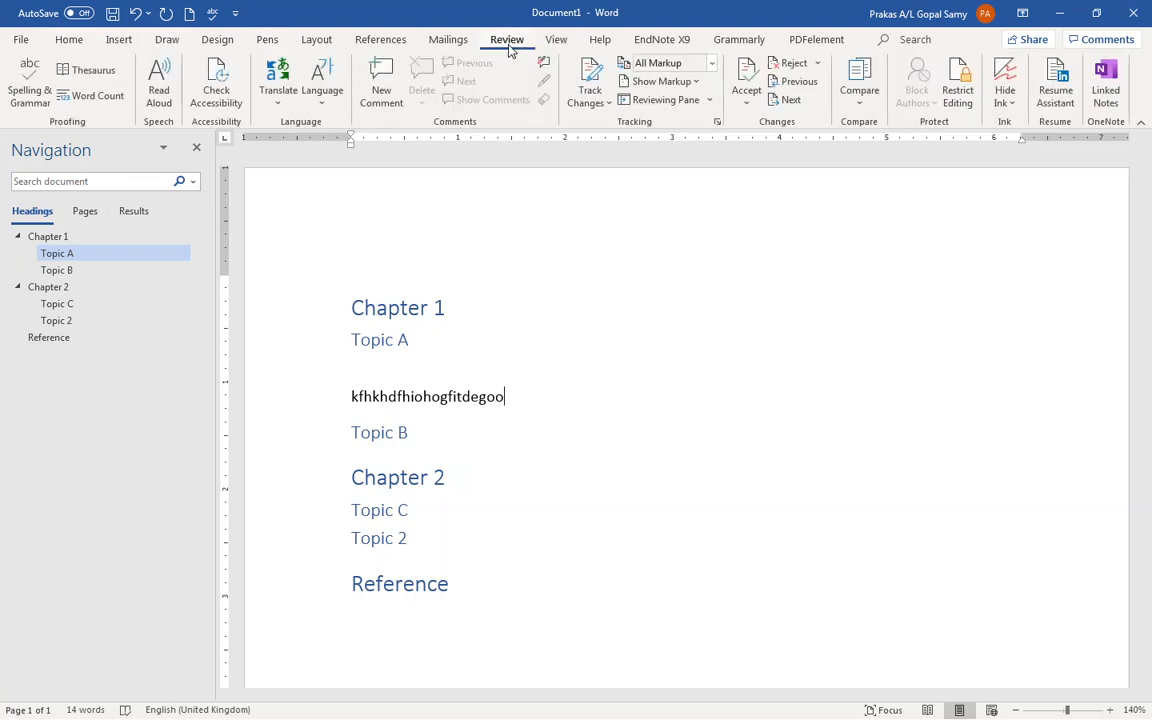
left_click(395, 42)
left_click(318, 85)
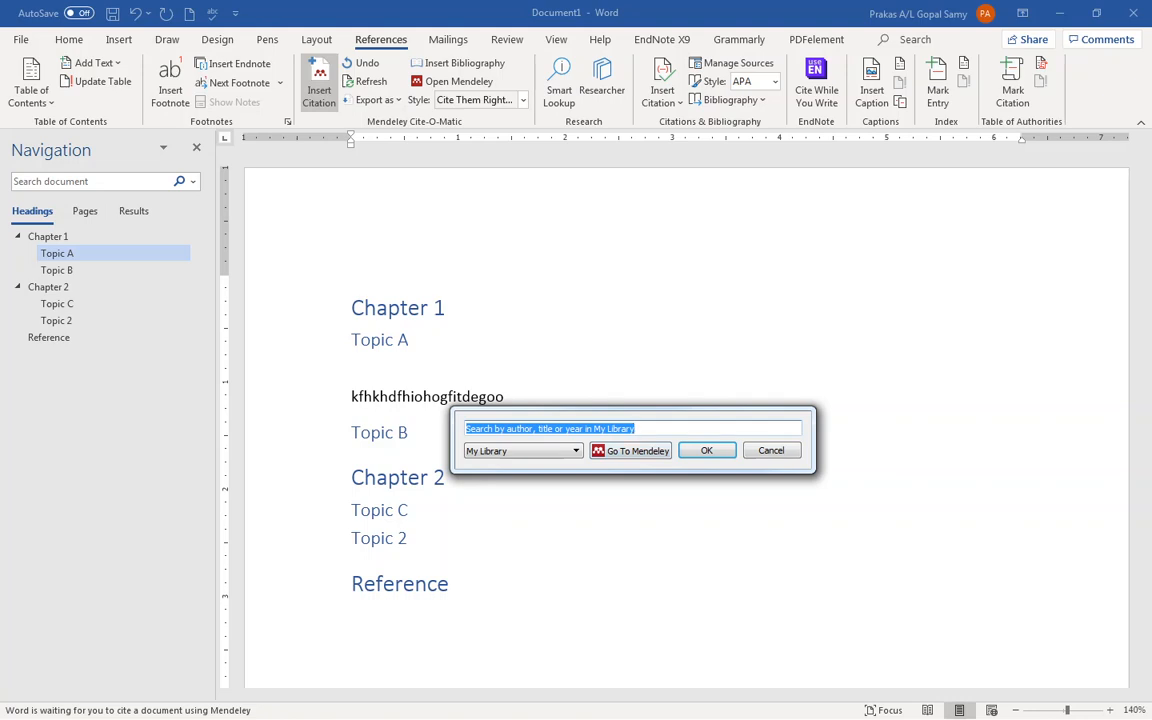
left_click(625, 451)
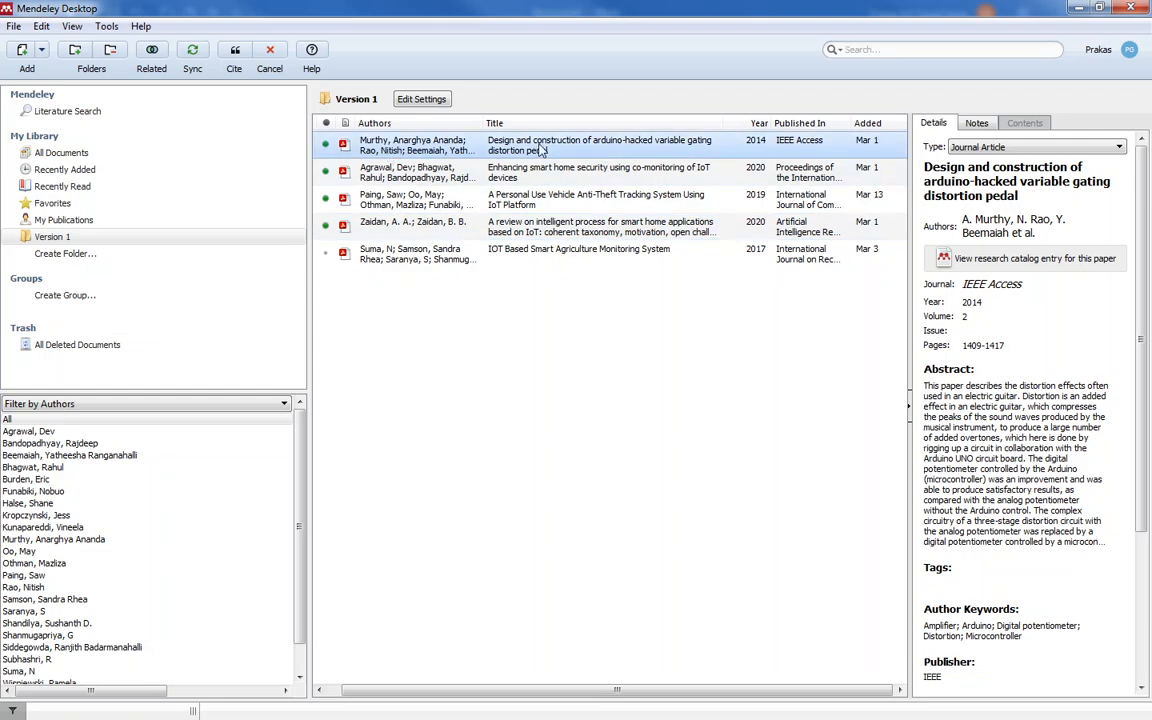
Step: Open the paper "Design and construction of arduino-hacked variable gating distortion pedal", examine its pages, and return to the Word document
double_click(614, 154)
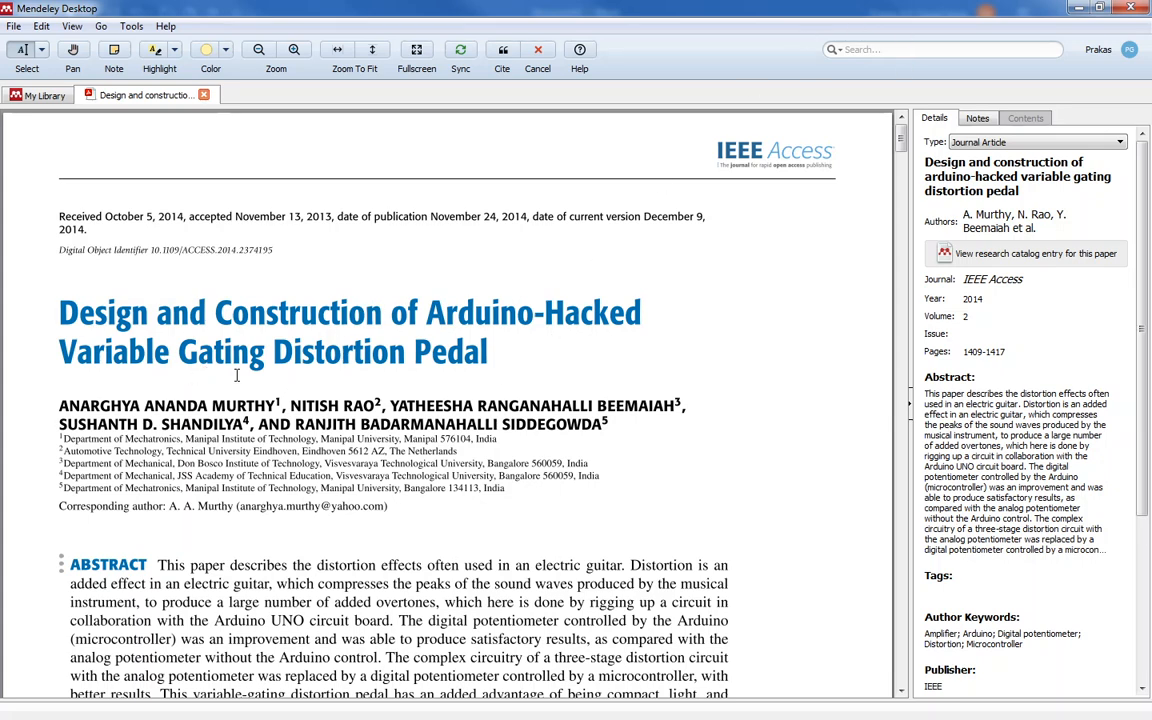
scroll(536, 367, "down", 15)
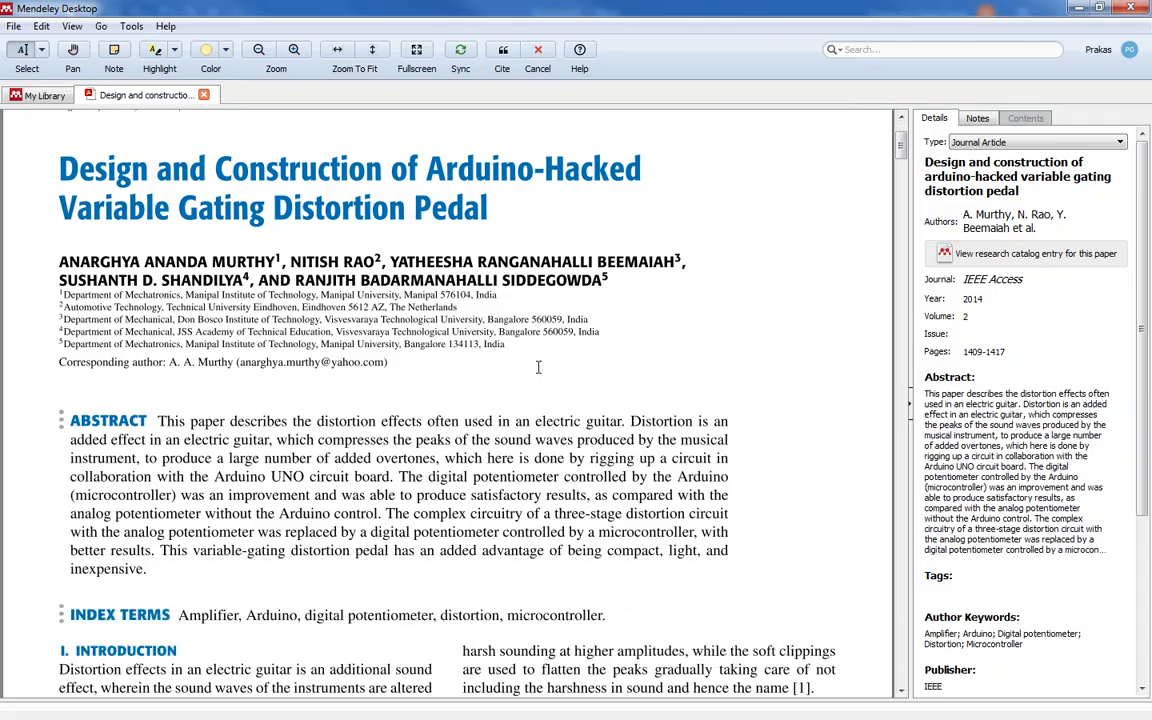
scroll(534, 353, "down", 10)
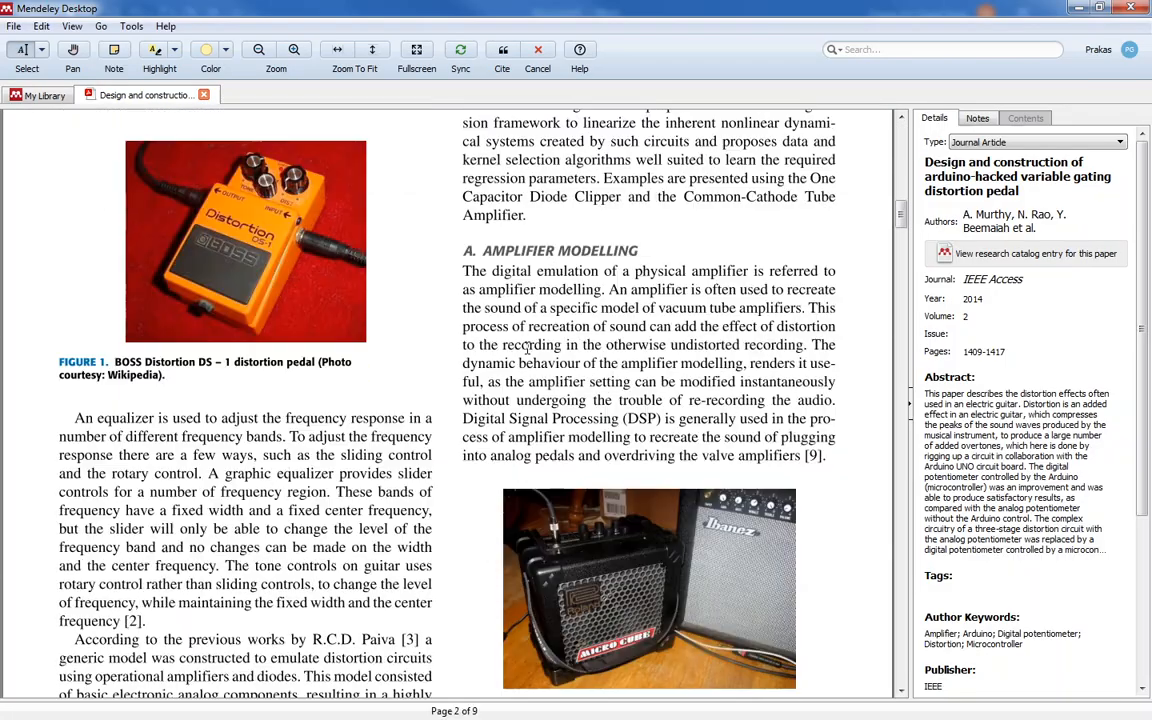
scroll(588, 147, "up", 15)
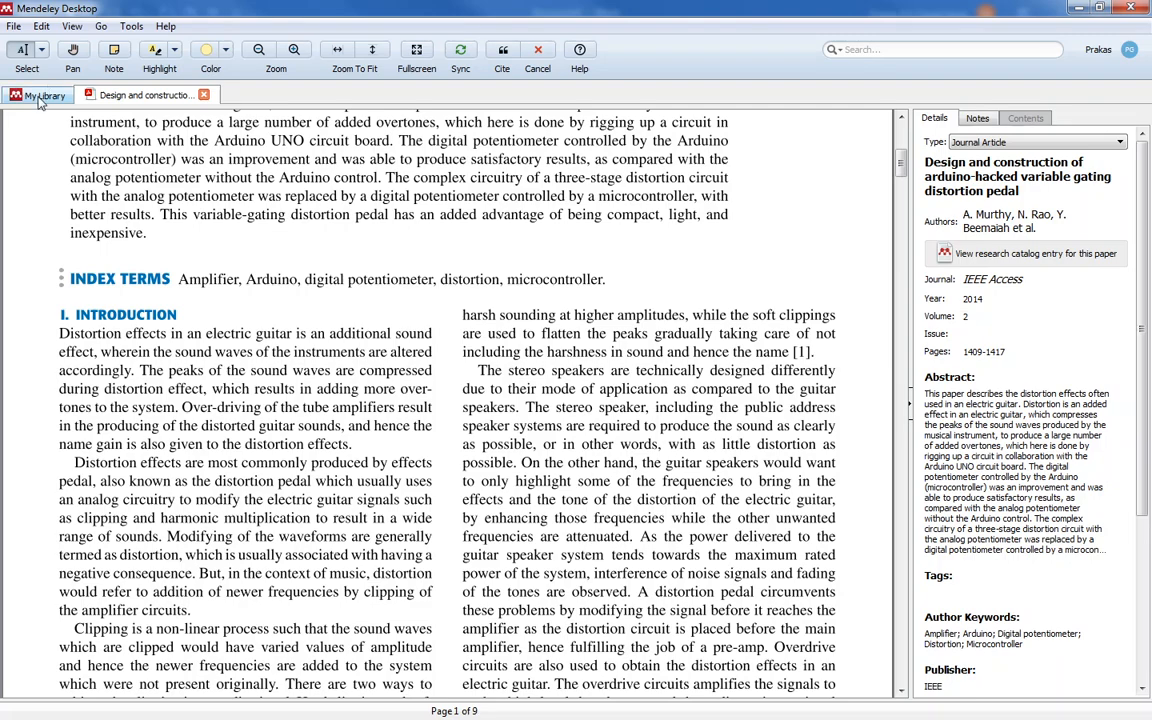
left_click(38, 94)
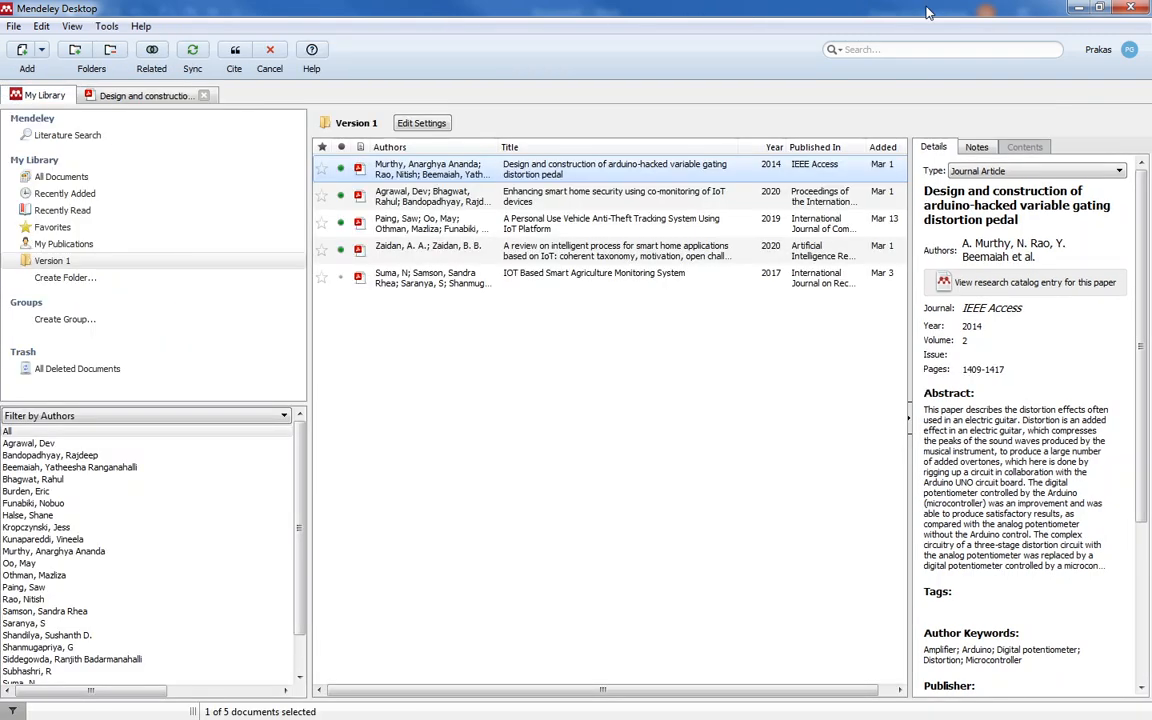
left_click_drag(927, 7, 1151, 120)
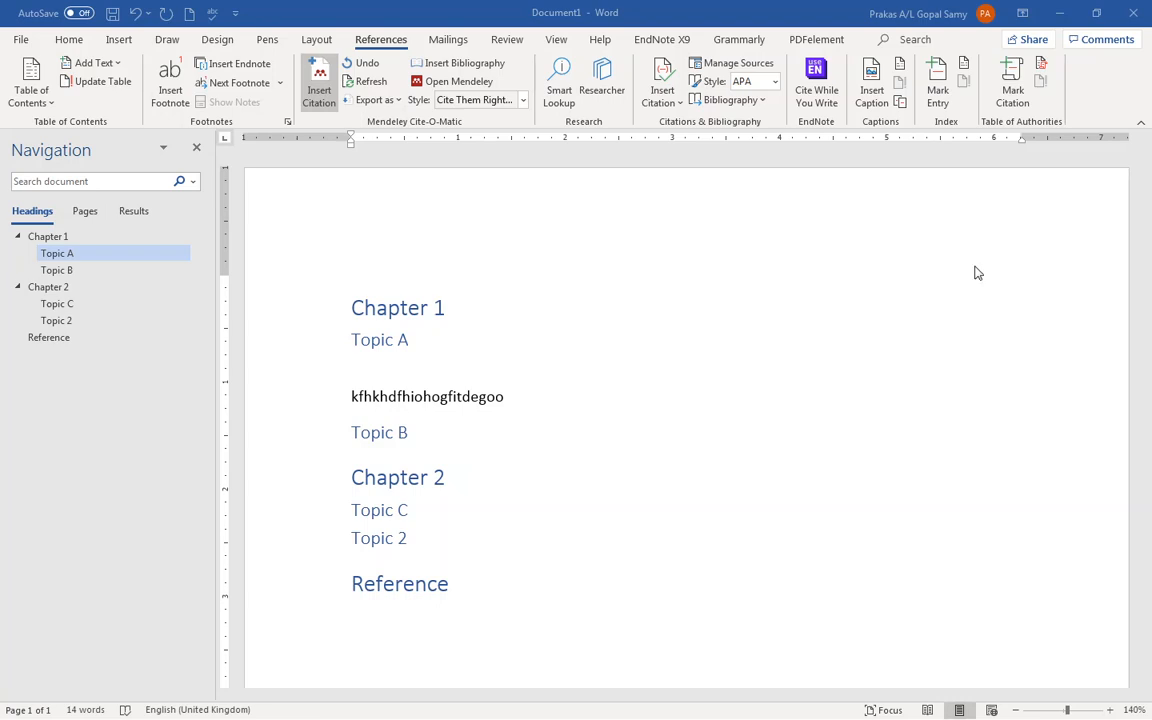
left_click(506, 397)
left_click(319, 85)
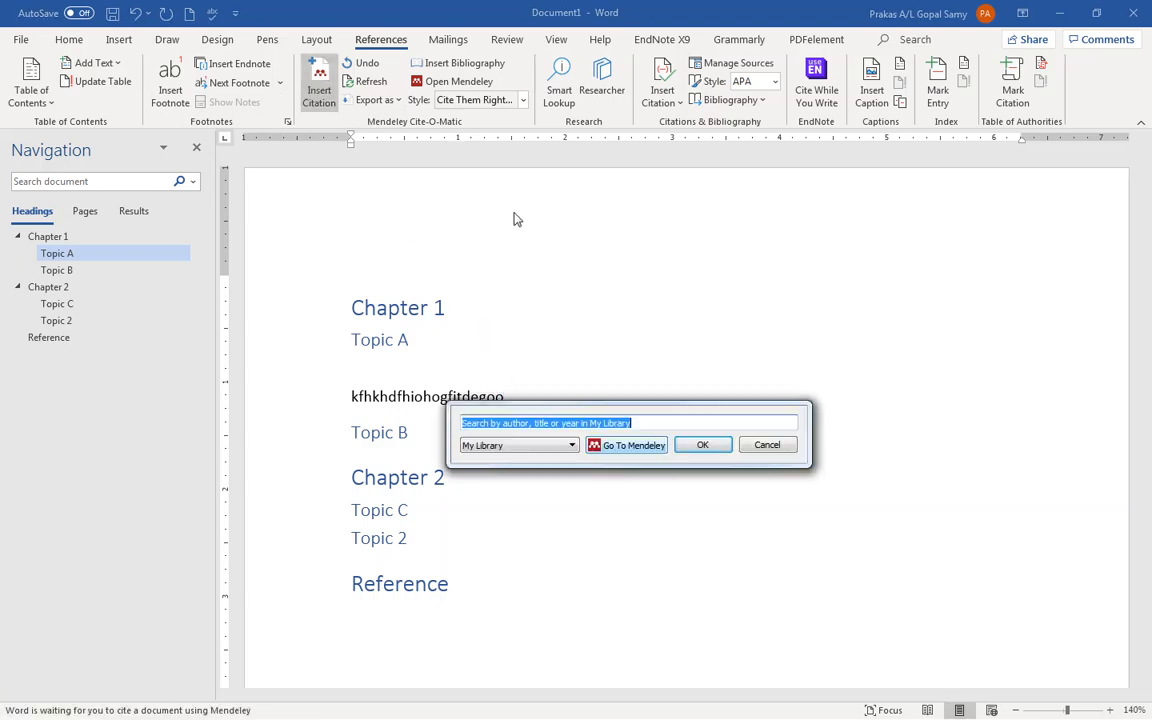
left_click(571, 446)
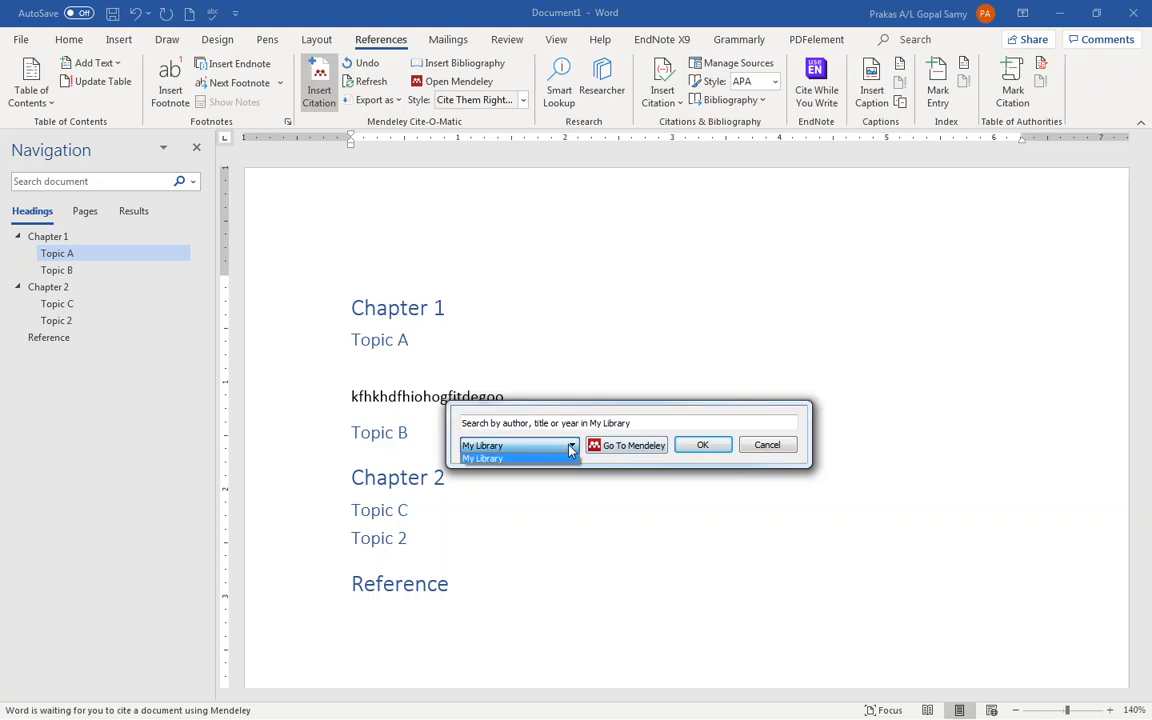
left_click(571, 448)
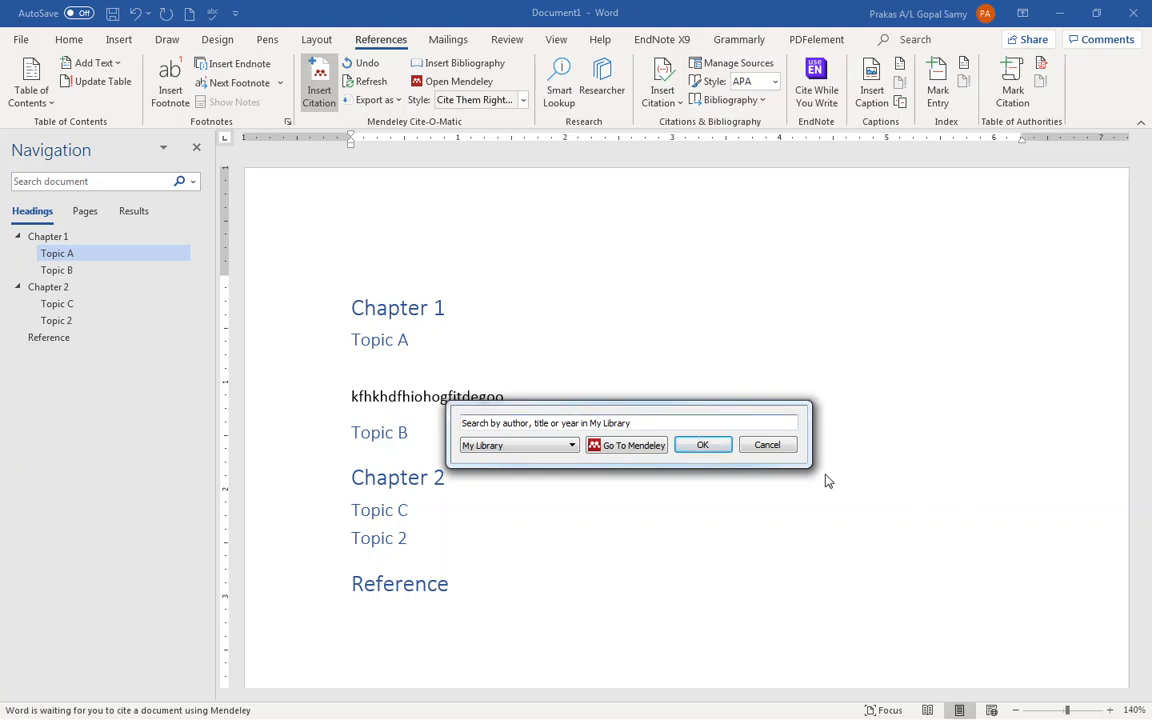
left_click(650, 453)
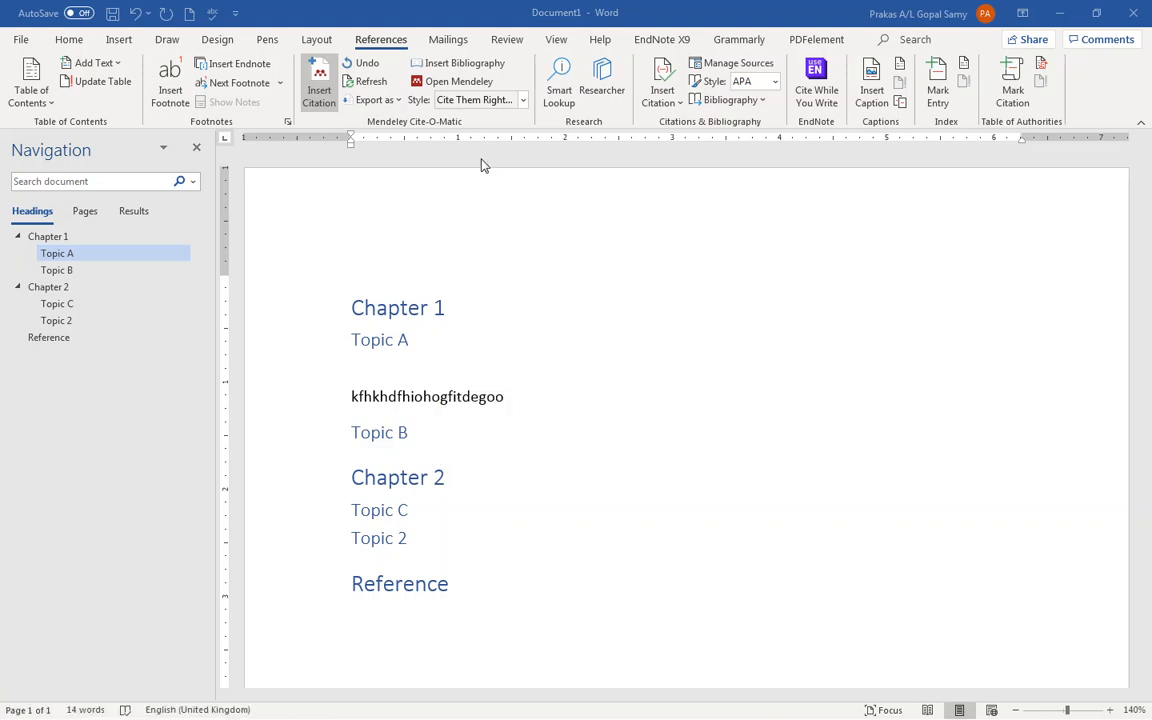
Step: Search My Library for "Mu", cite the 2014 arduino-hacked distortion pedal paper after the placeholder text, and separate the citation with a space
left_click(318, 80)
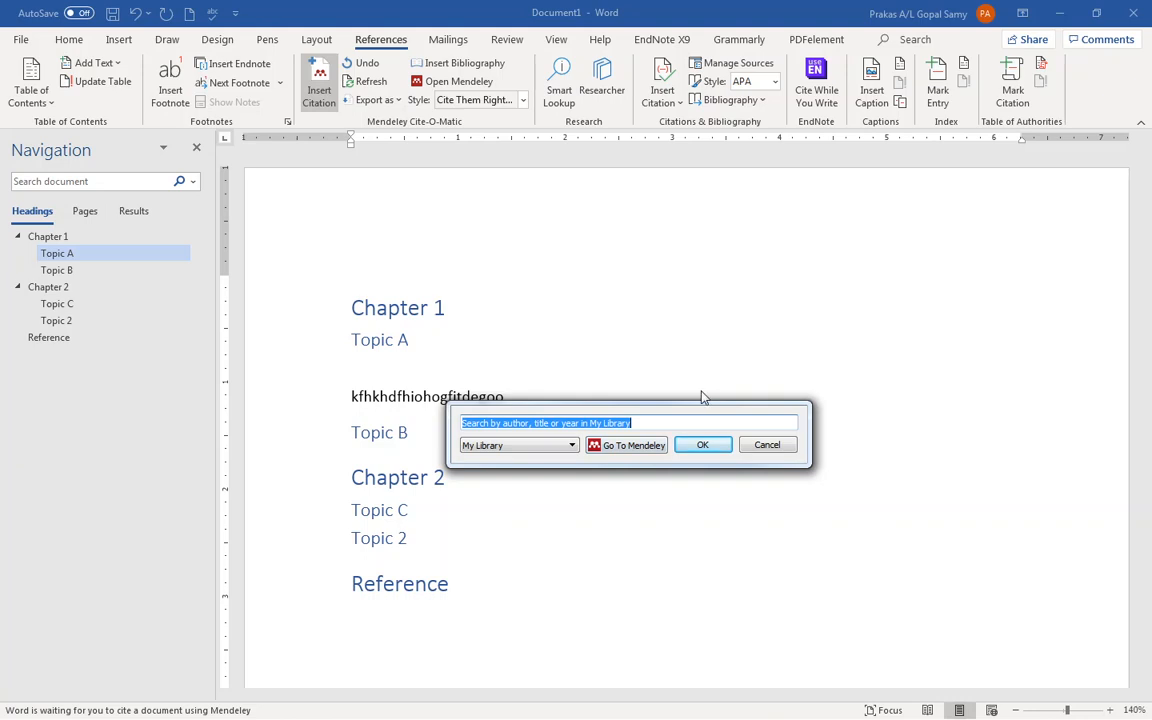
type("Mu")
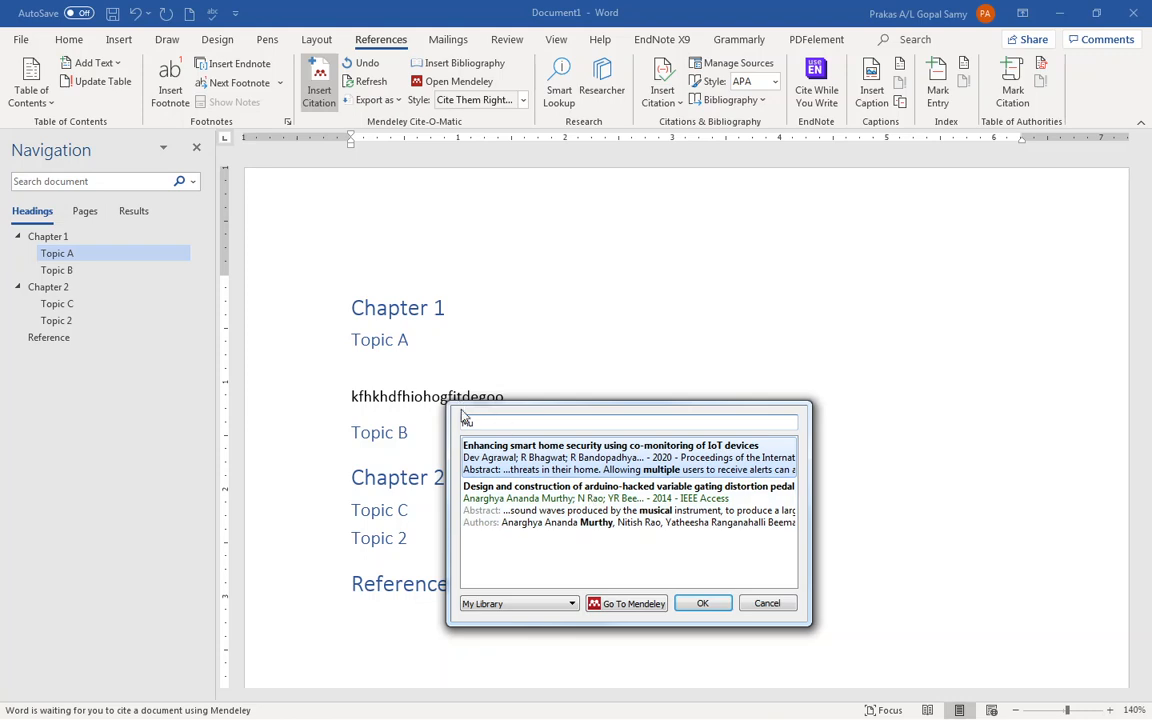
left_click(600, 516)
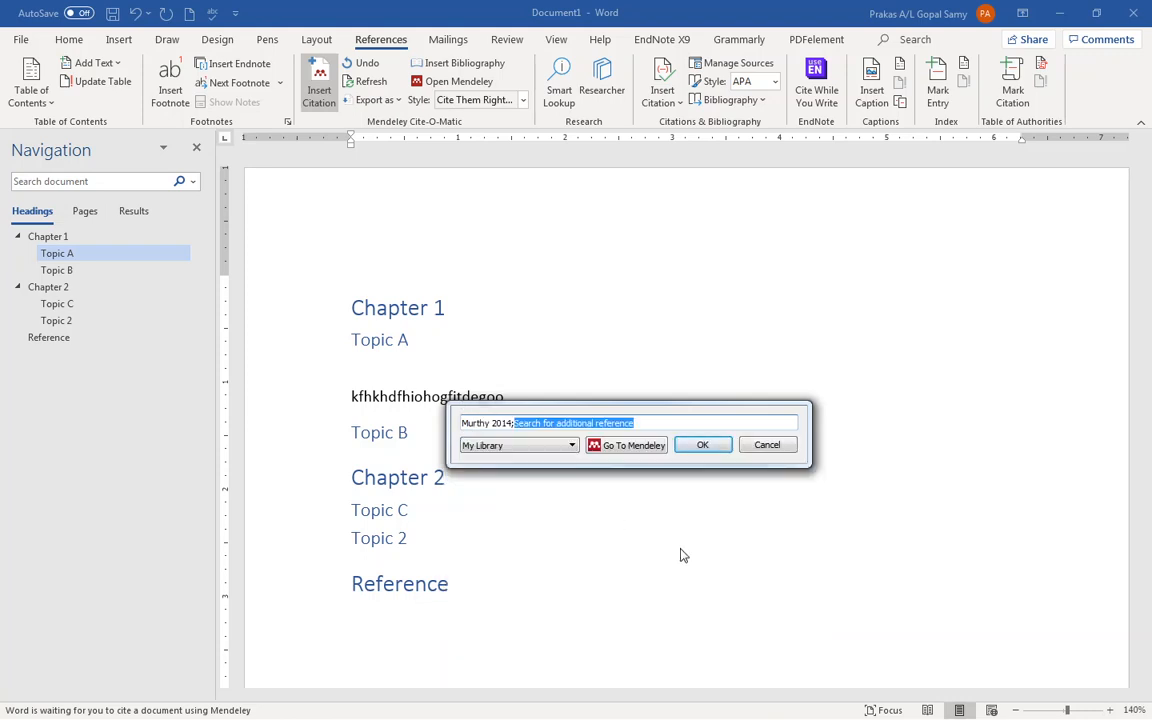
left_click(704, 446)
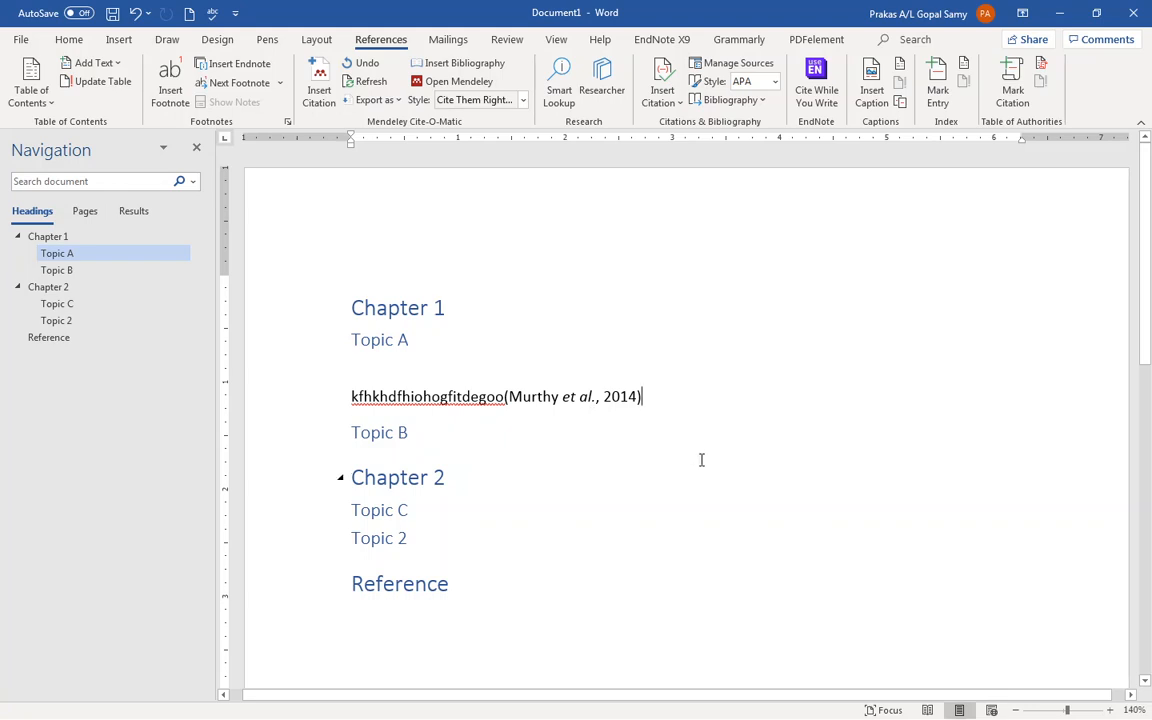
scroll(700, 460, "down", 3)
scroll(682, 453, "up", 3)
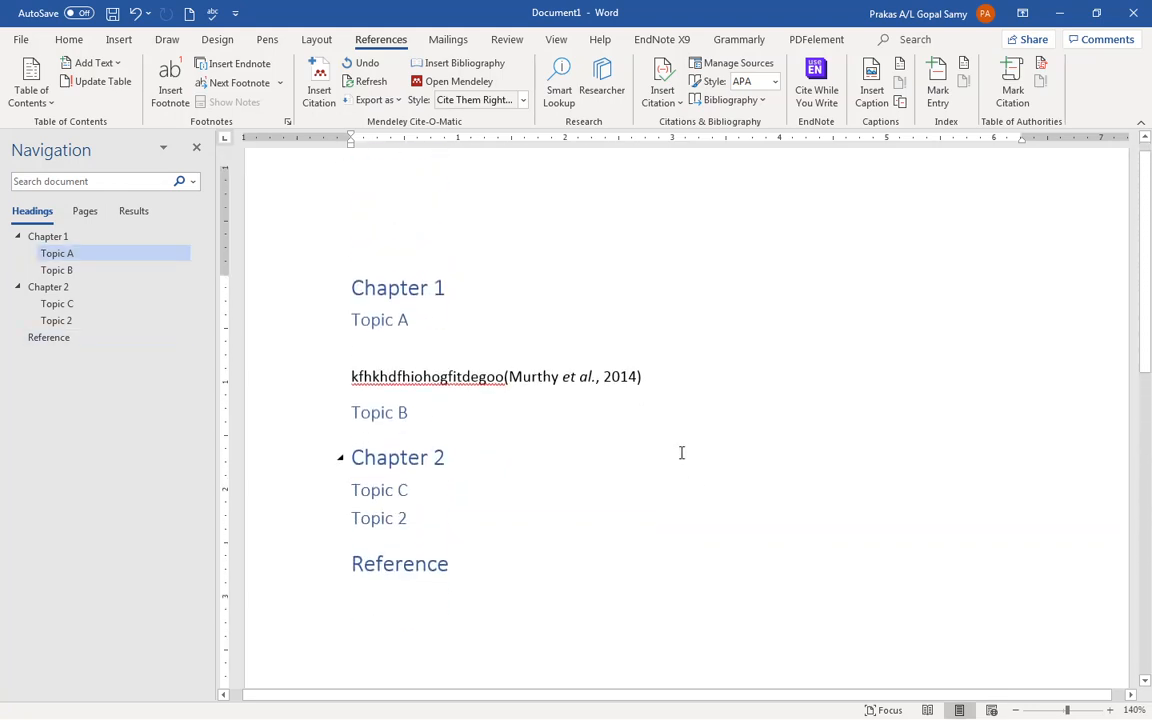
left_click(520, 395)
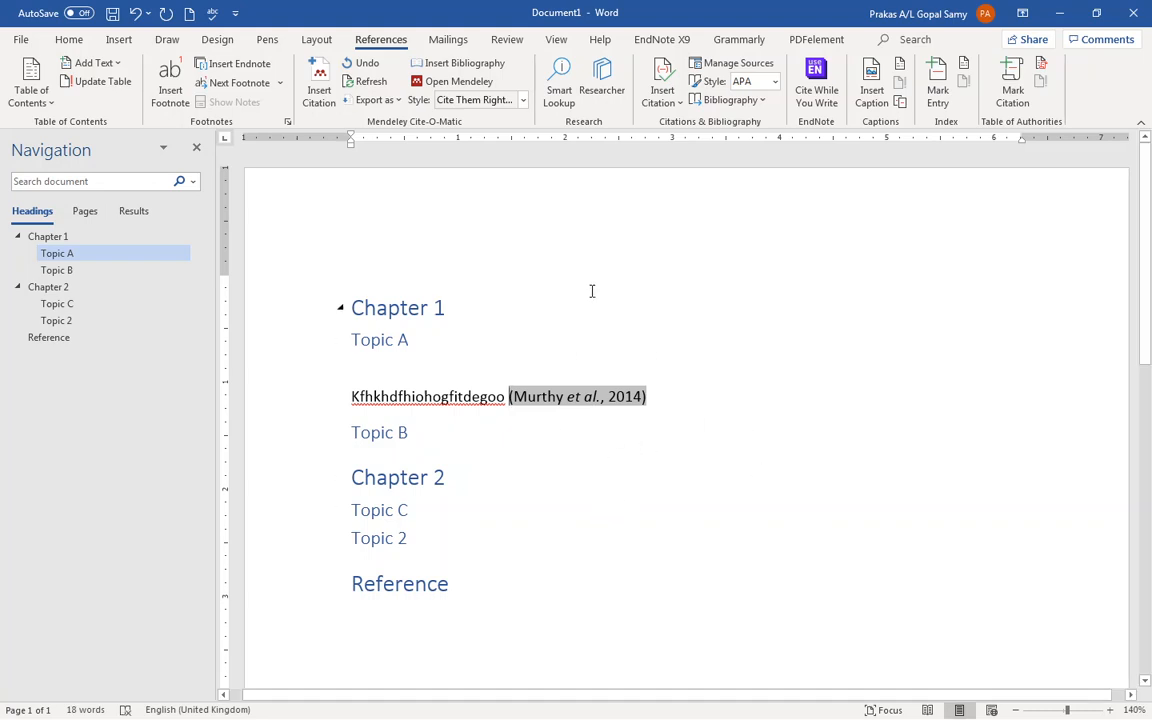
Step: Find "Ha" among the installed Mendeley citation styles and apply "Harvard reference format 1 (deprecated)" to the document
left_click(523, 100)
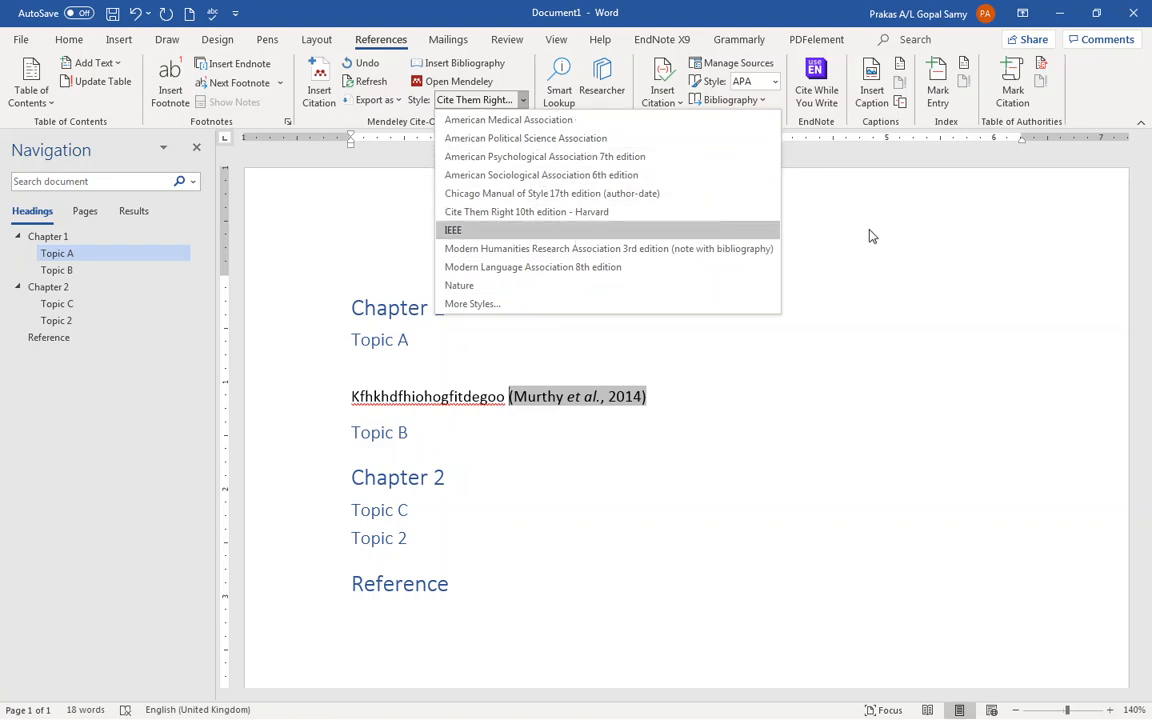
left_click(506, 304)
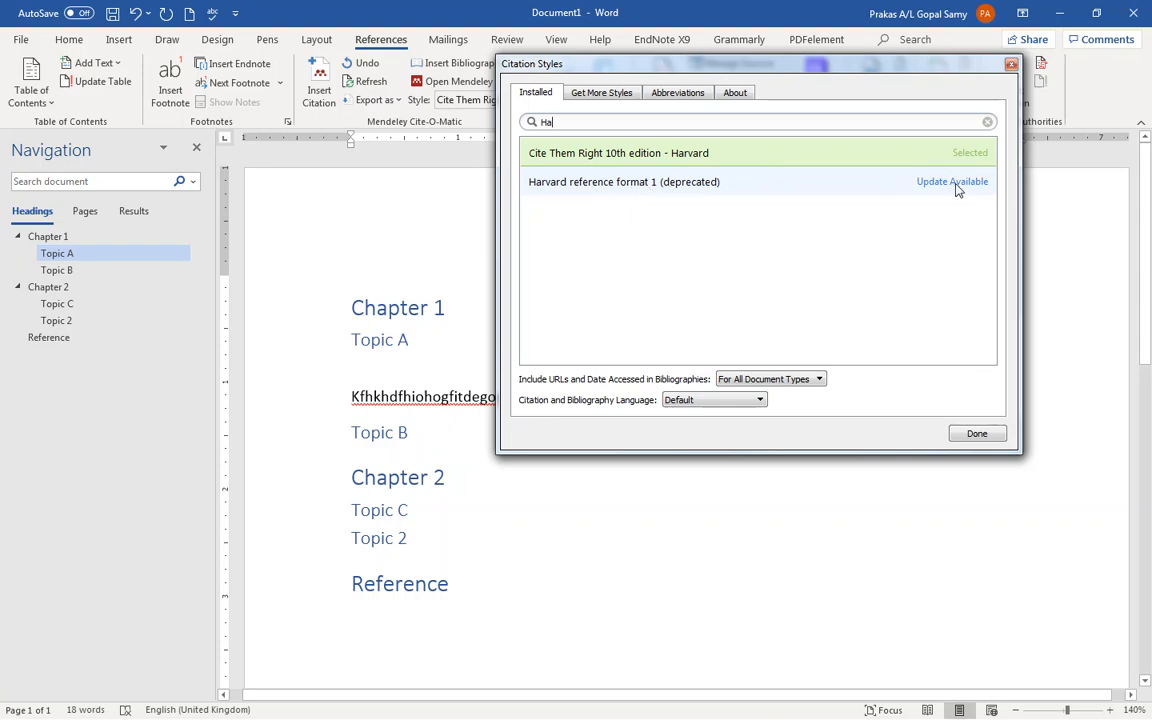
left_click(705, 190)
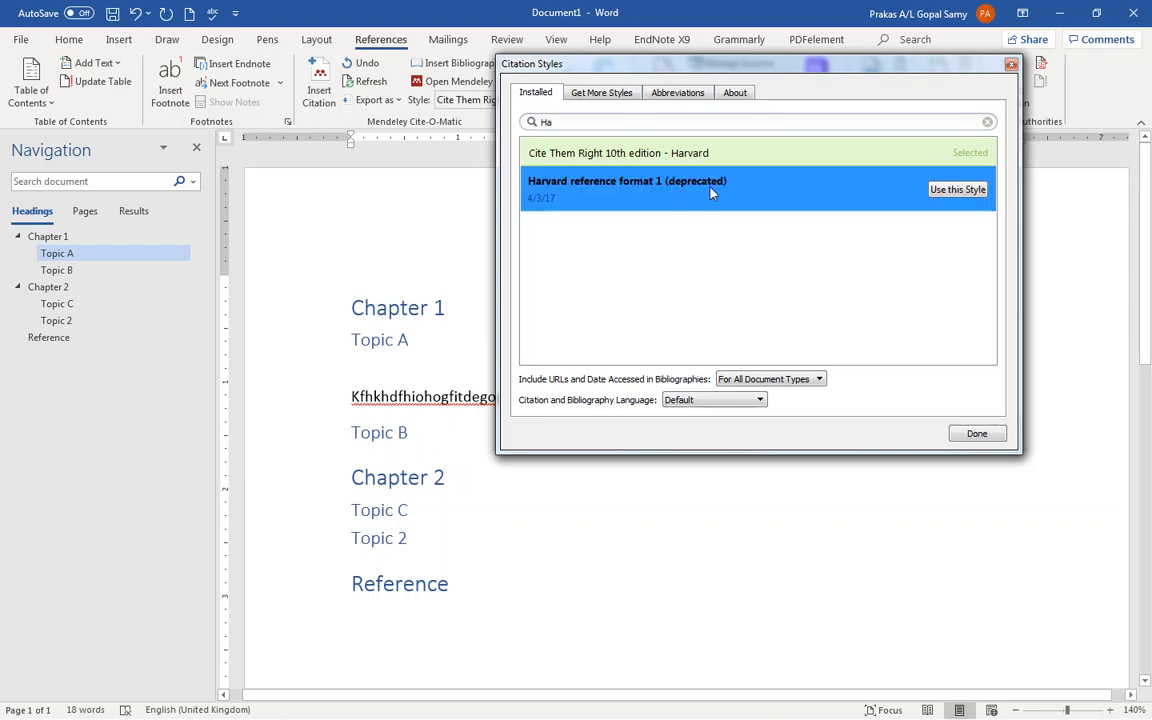
left_click(972, 188)
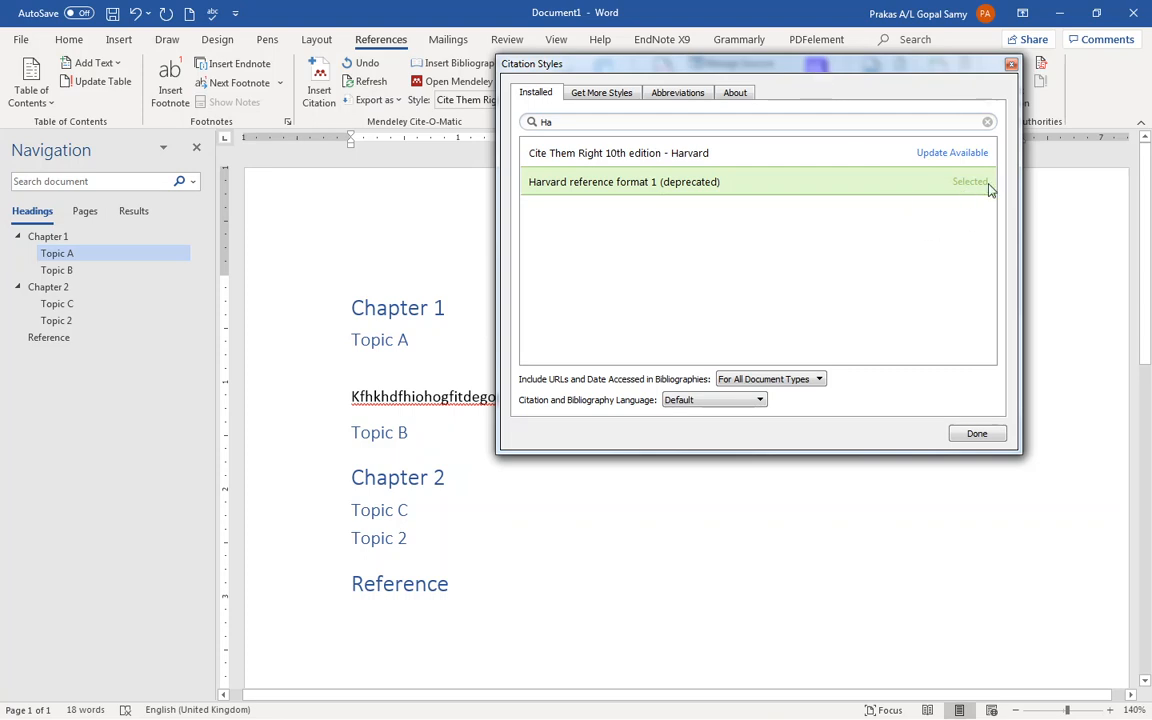
left_click(977, 433)
left_click(766, 357)
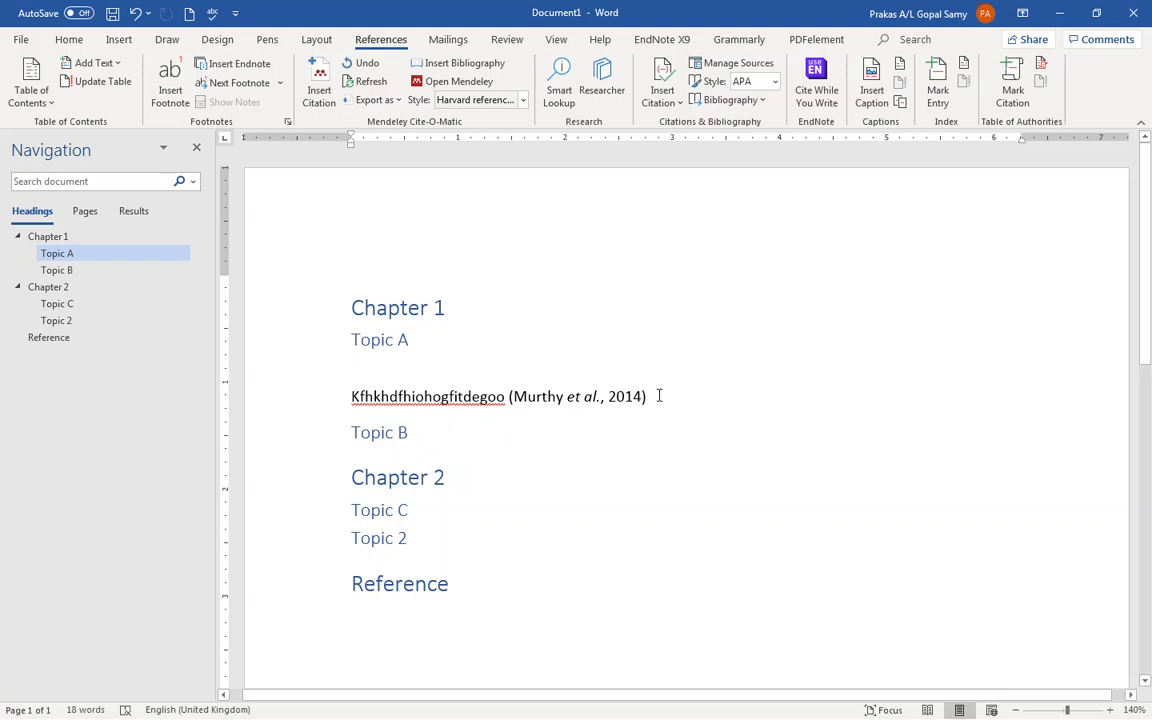
Step: Reselect the "Harvard reference format 1 (deprecated)" citation style and insert the Mendeley bibliography beneath the Reference heading
left_click(522, 100)
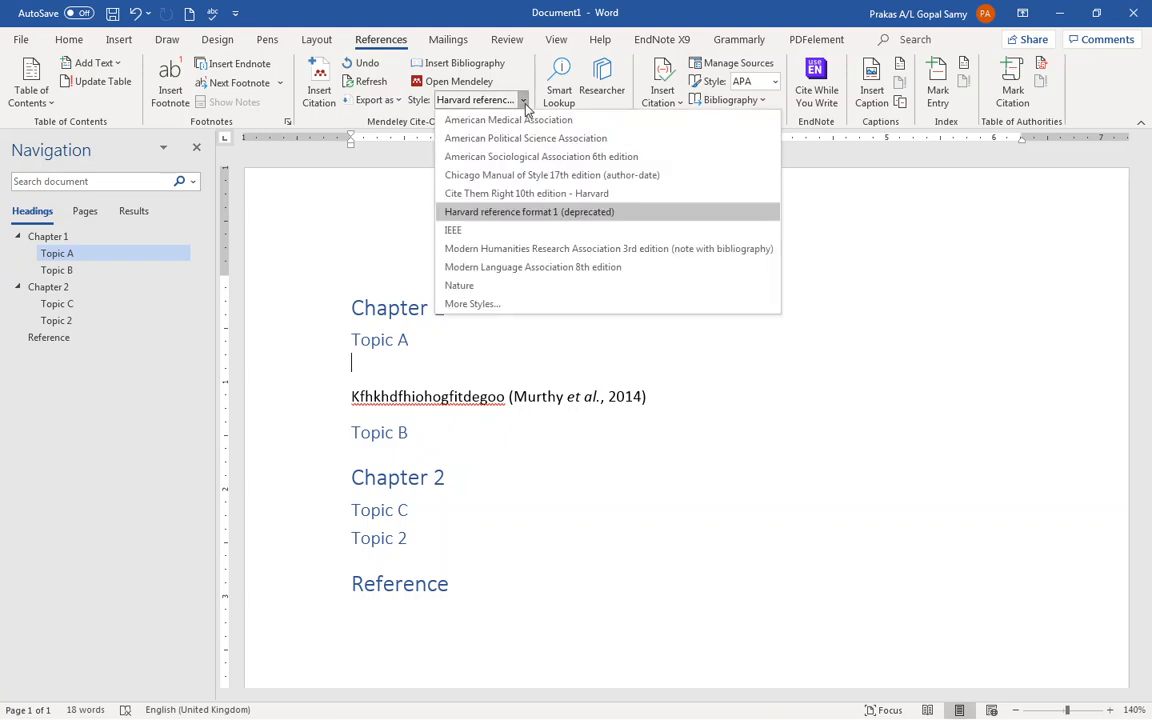
left_click(586, 212)
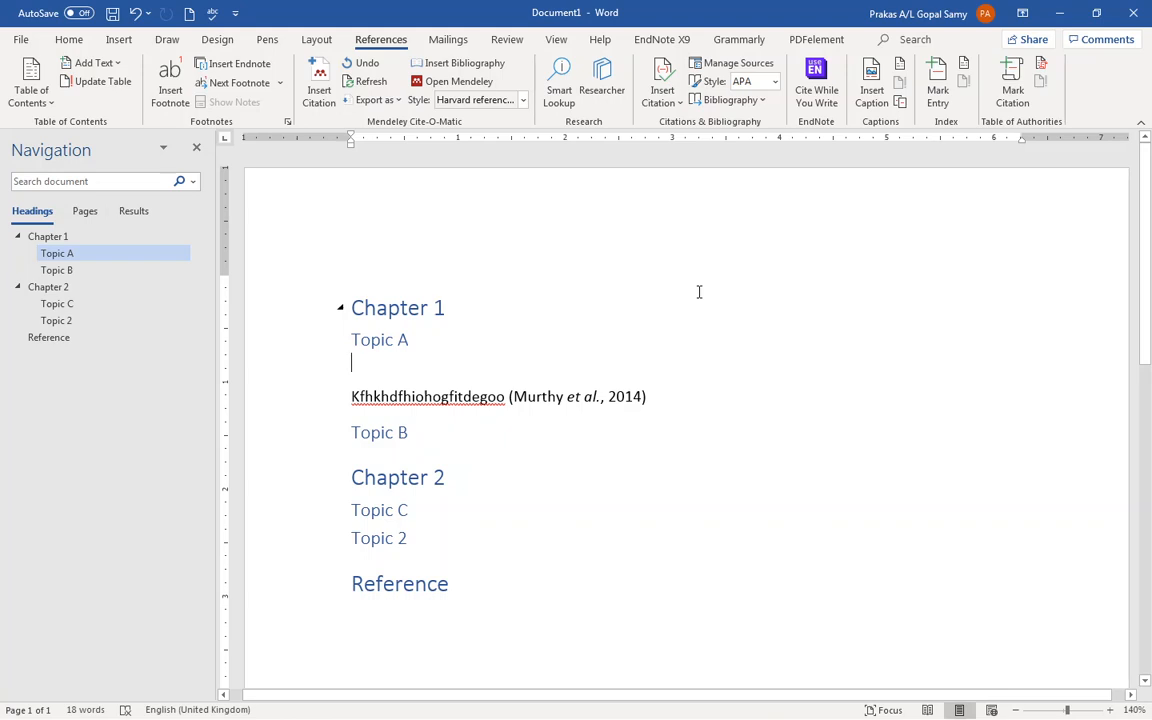
left_click(373, 609)
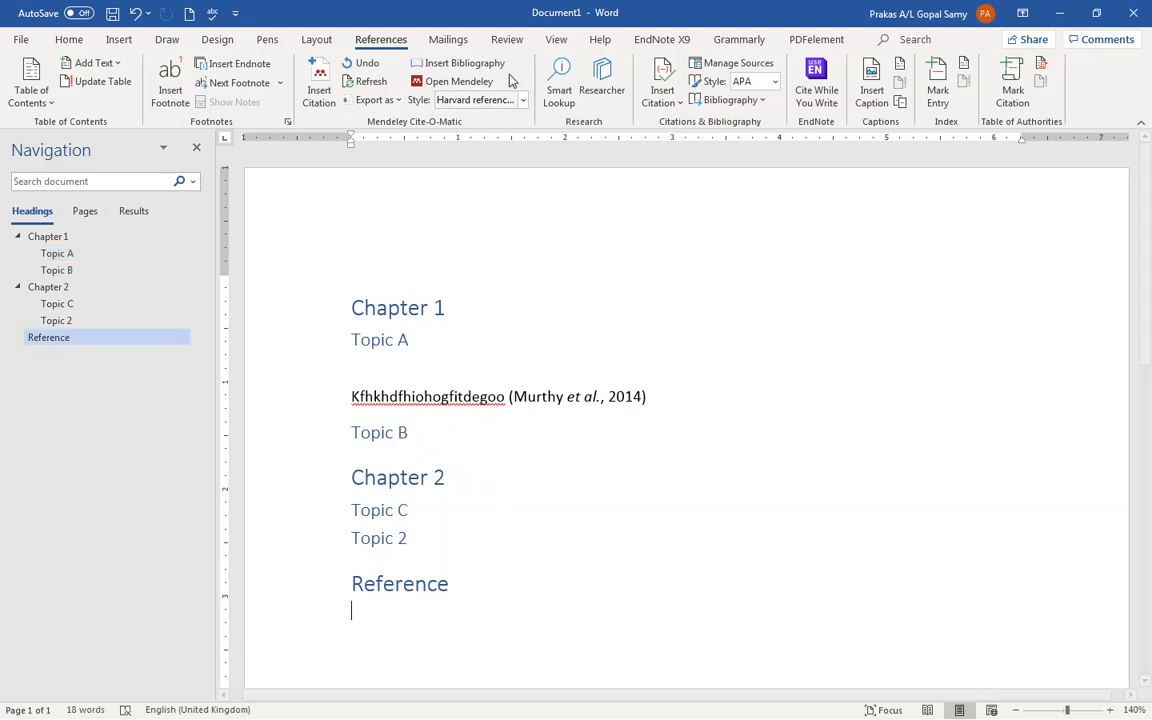
left_click(481, 70)
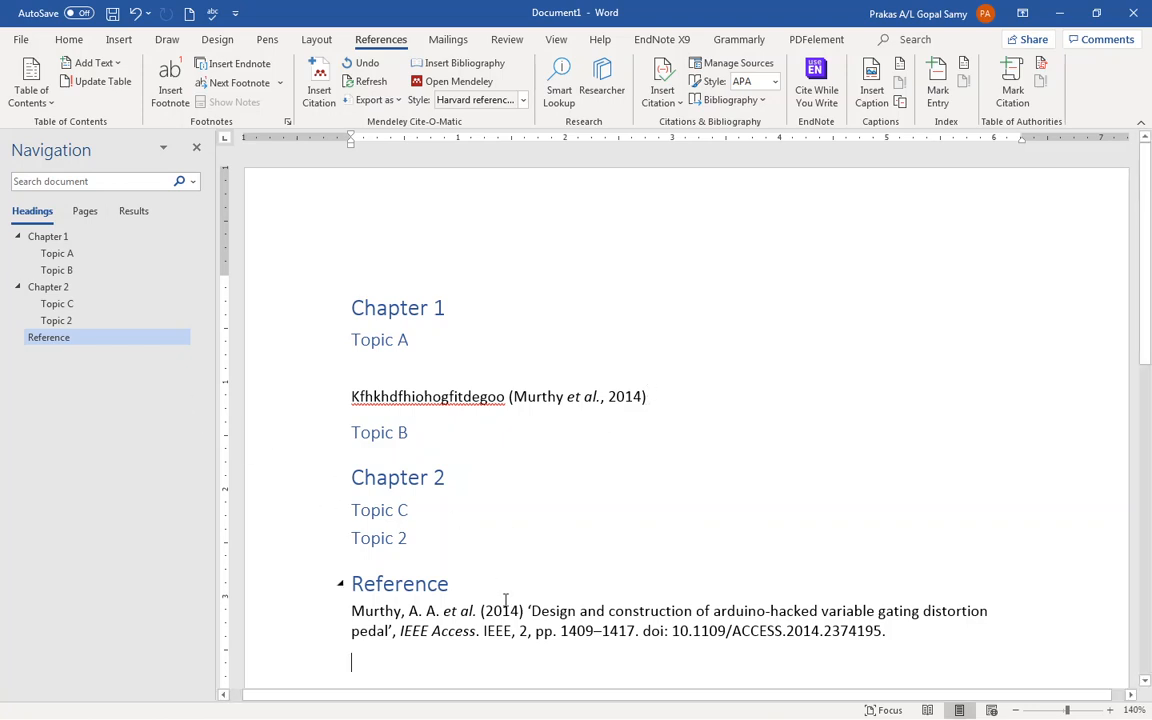
Step: Examine the inserted bibliography and jump through the document's headings in order, from Chapter 1 to Reference
scroll(960, 590, "down", 2)
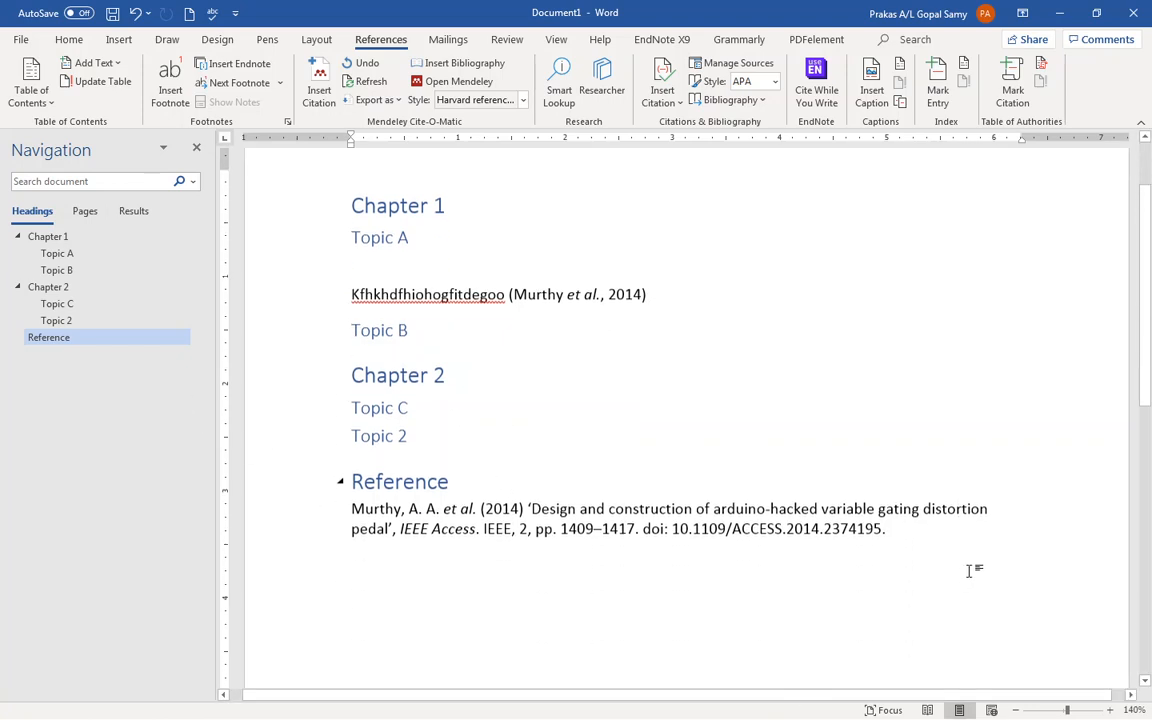
scroll(421, 475, "up", 2)
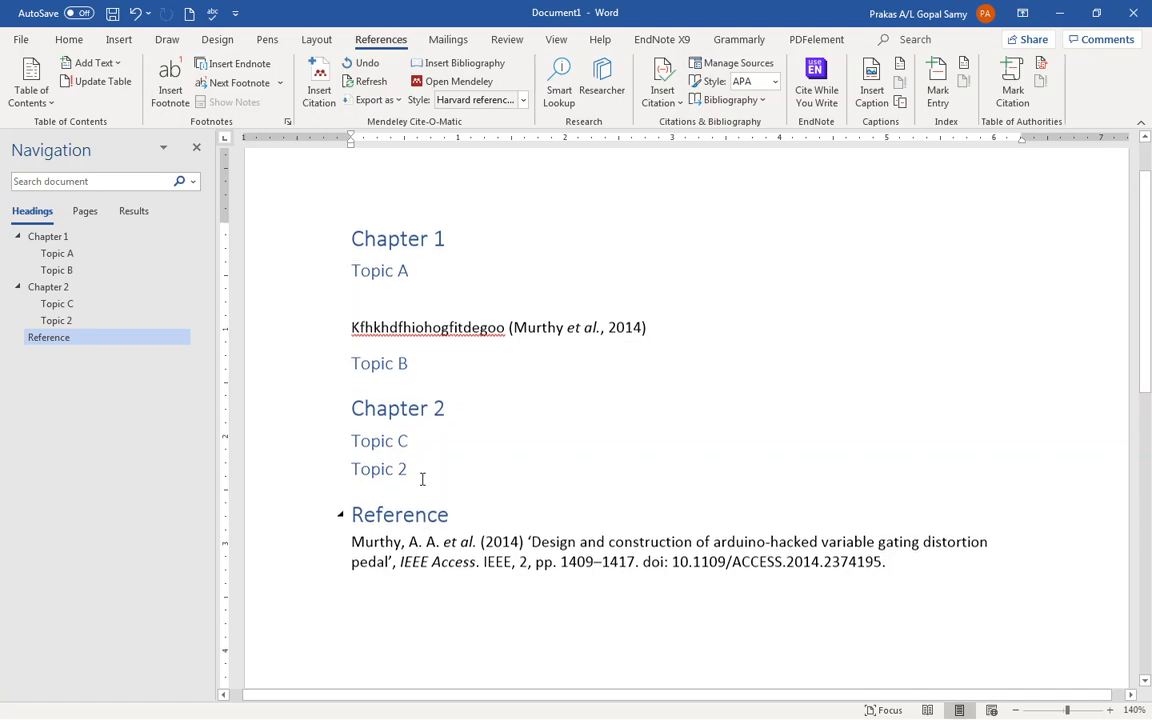
scroll(790, 306, "down", 6)
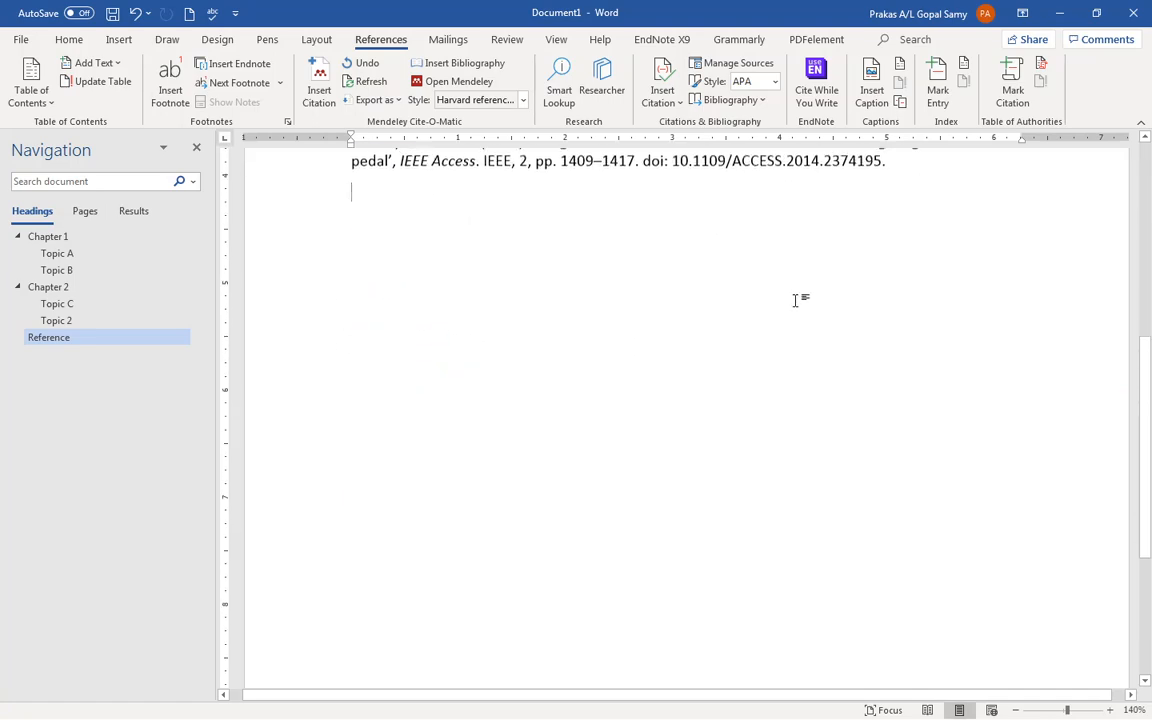
scroll(792, 298, "up", 6)
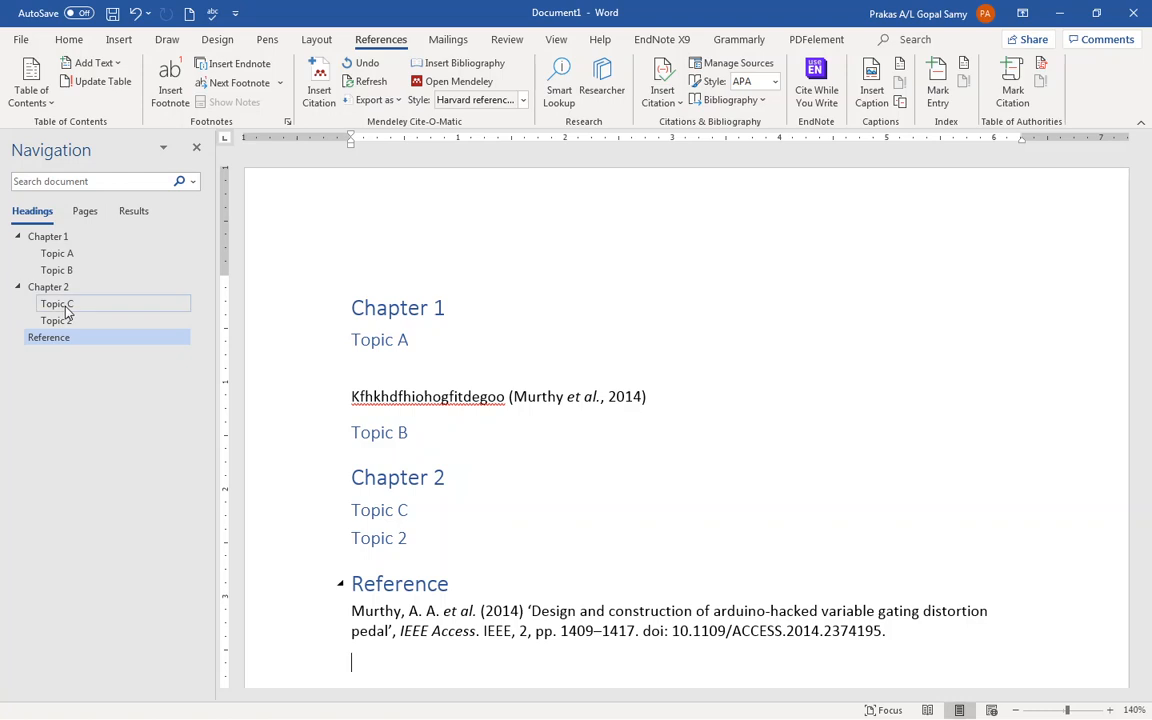
left_click(61, 239)
left_click(60, 254)
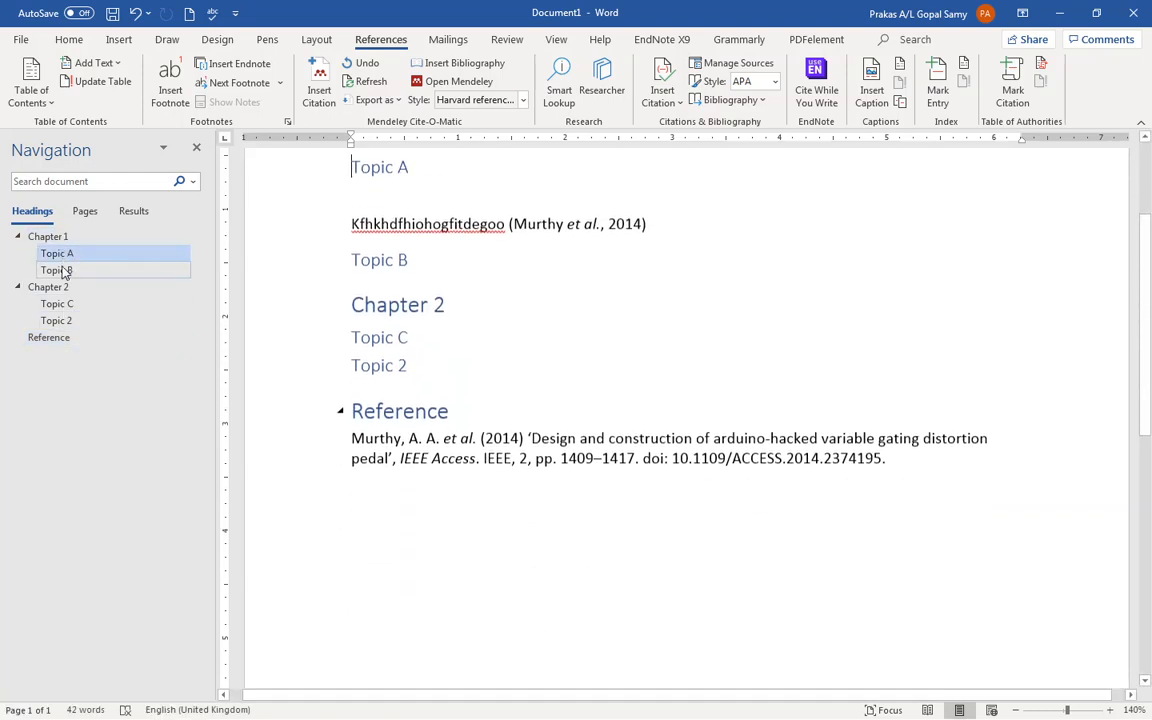
left_click(62, 270)
left_click(53, 289)
left_click(57, 304)
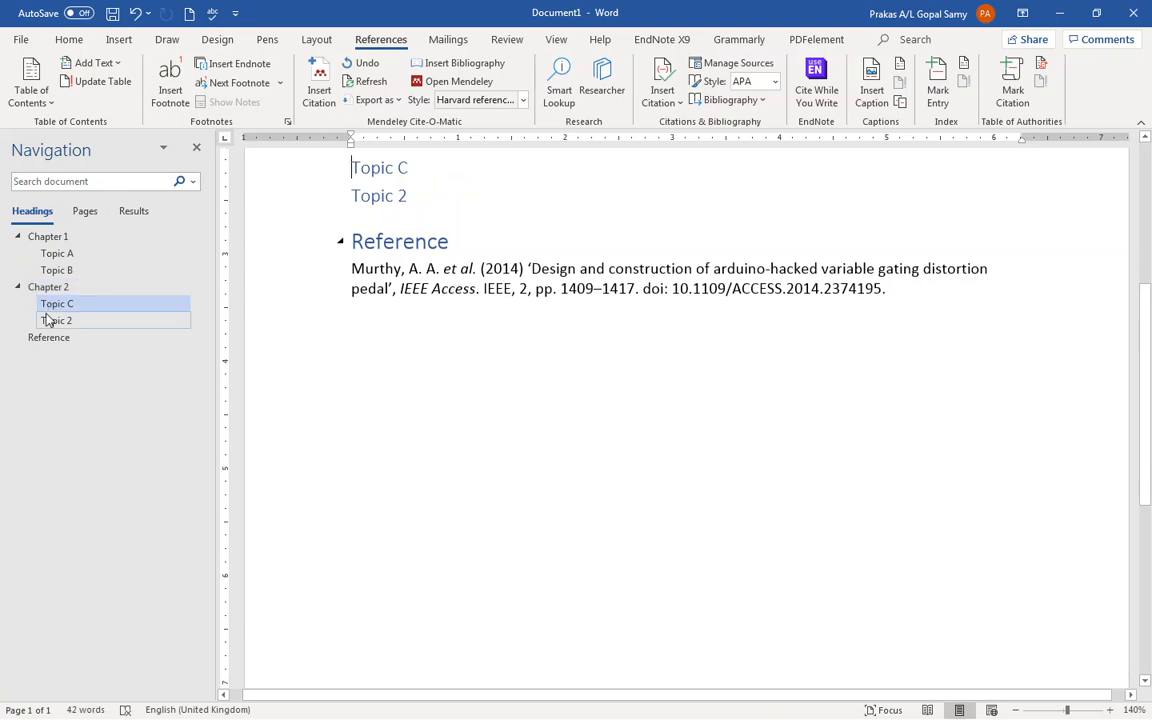
left_click(57, 321)
left_click(55, 337)
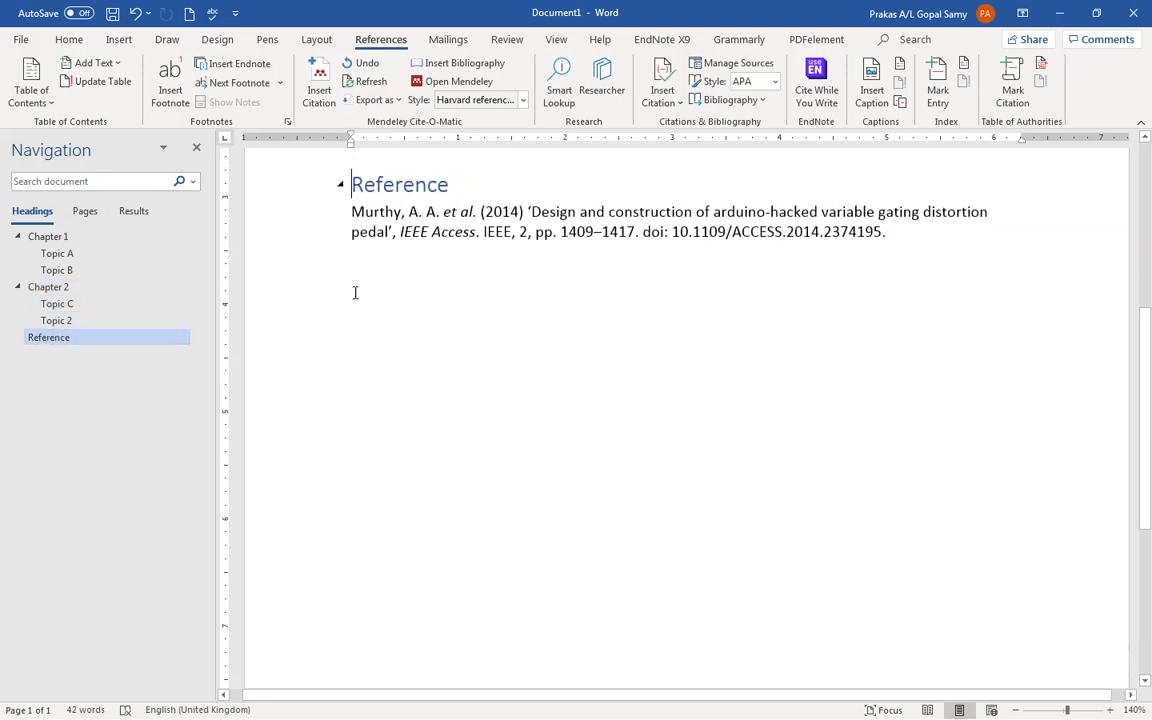
scroll(694, 278, "up", 5)
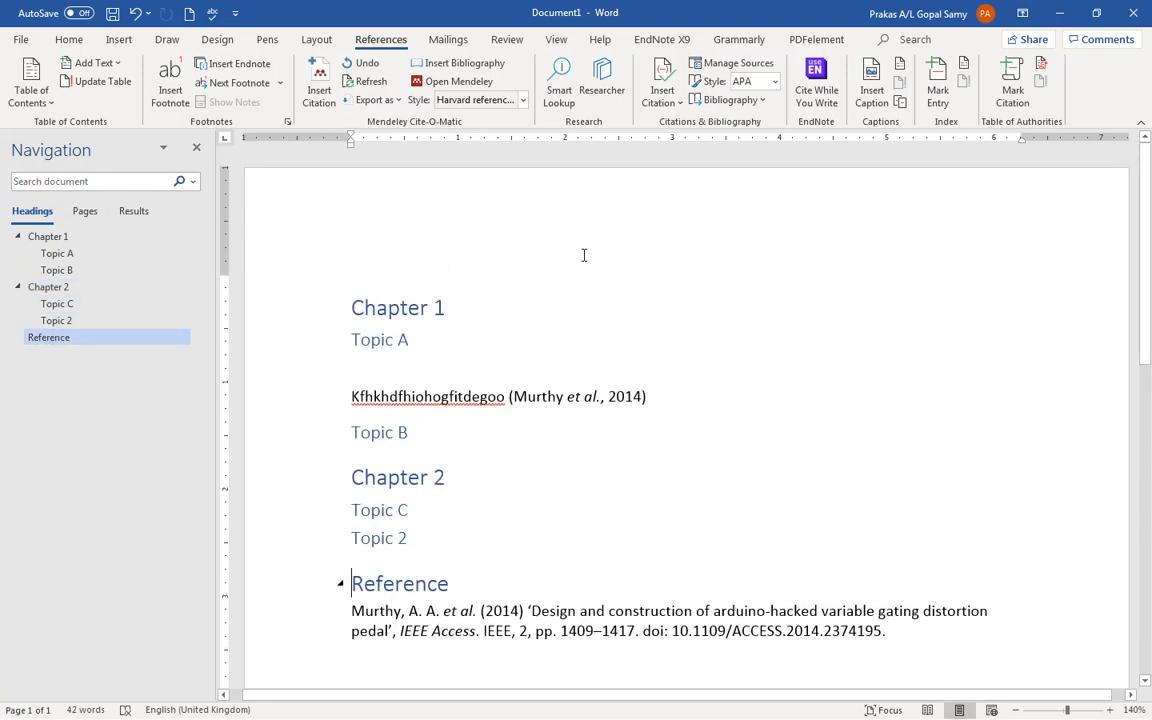
Step: Add the placeholder text "gfsgfhgdhdshdu" on a new line under the Topic B heading
left_click(718, 362)
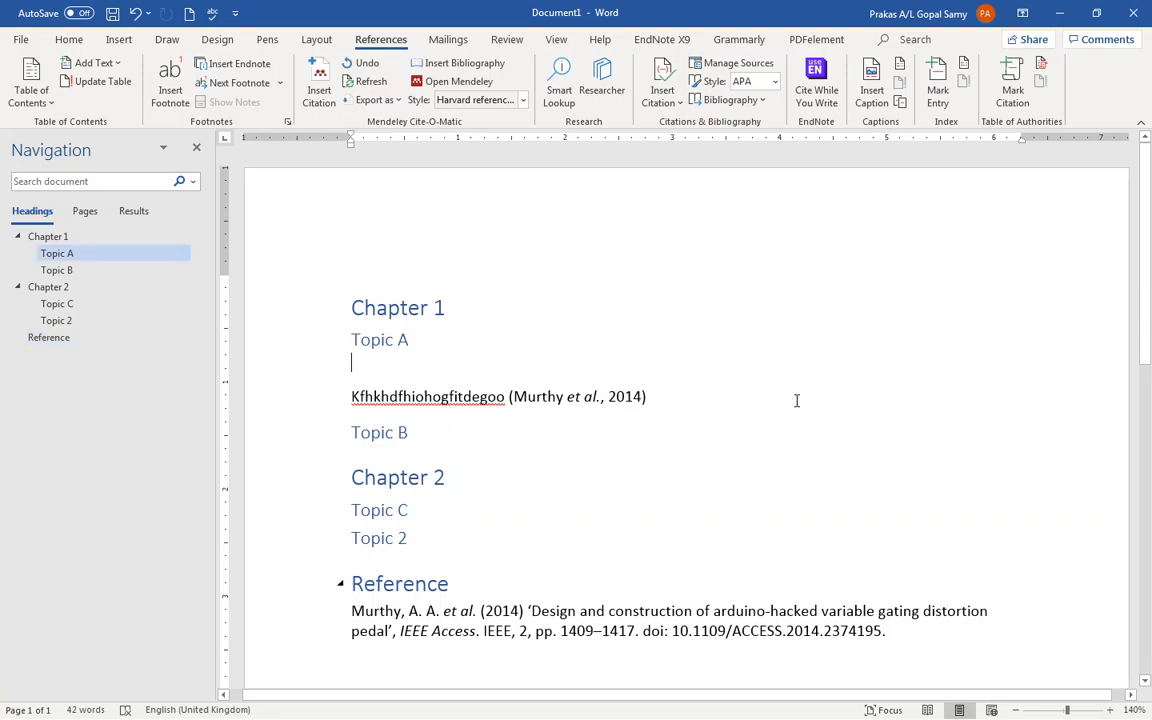
left_click(460, 449)
left_click(475, 444)
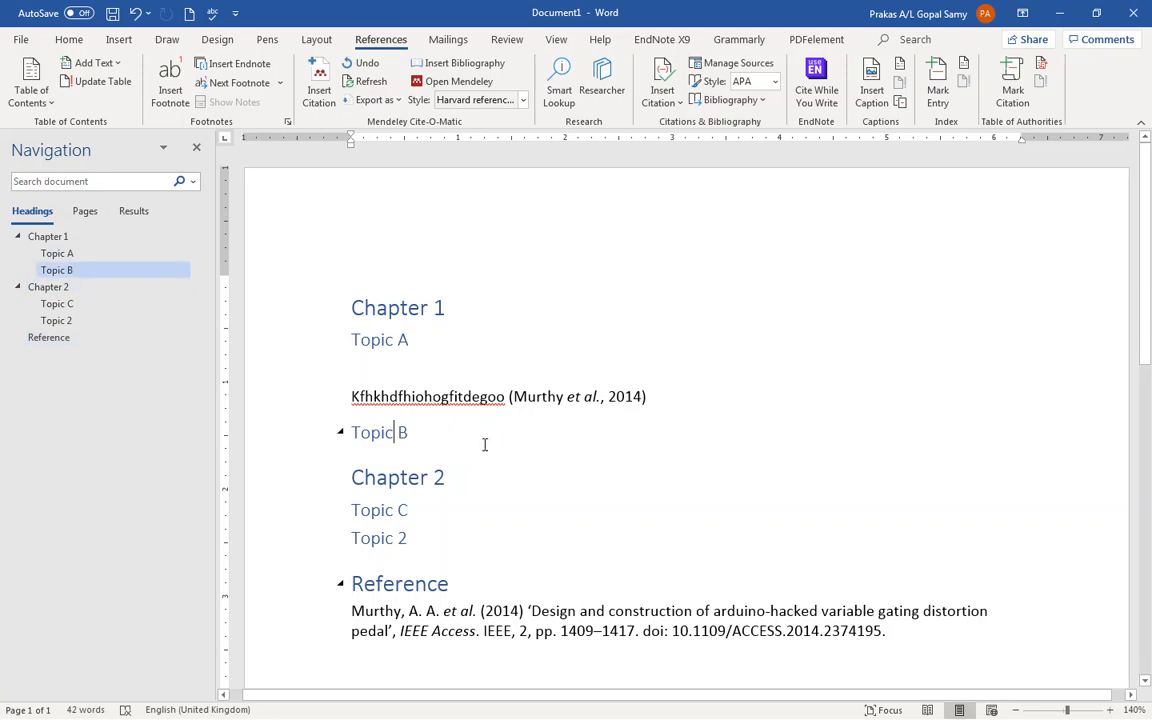
key("Return")
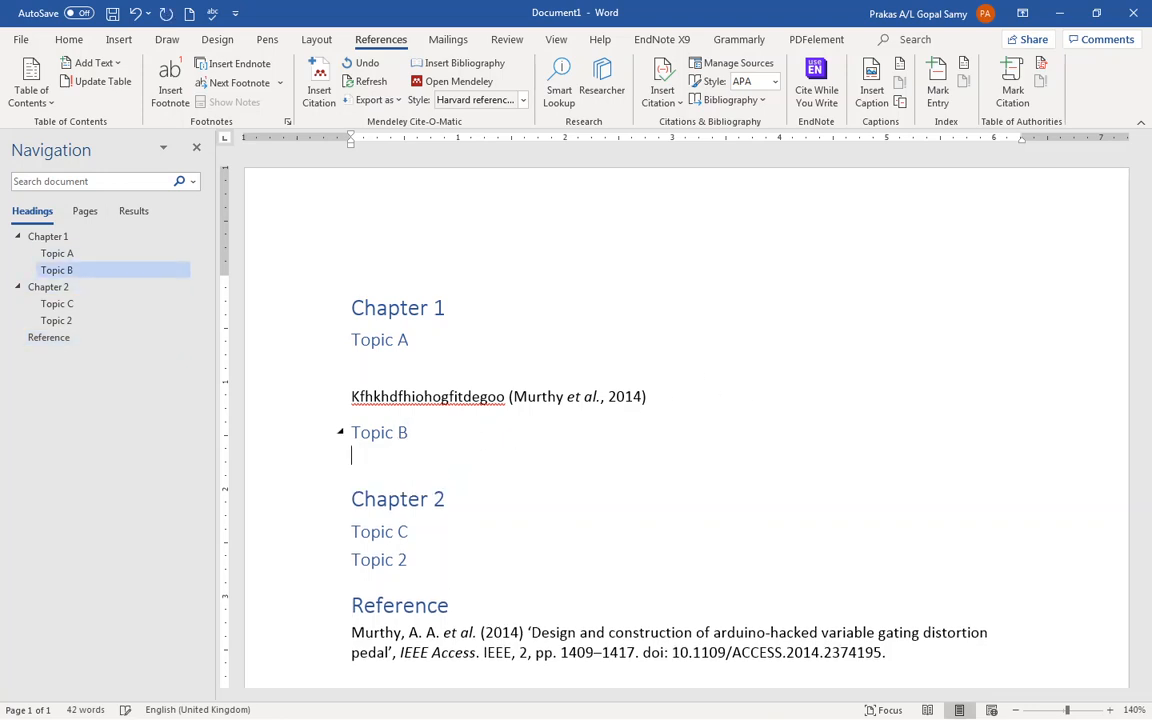
type("gfsgfhgdhdshdu")
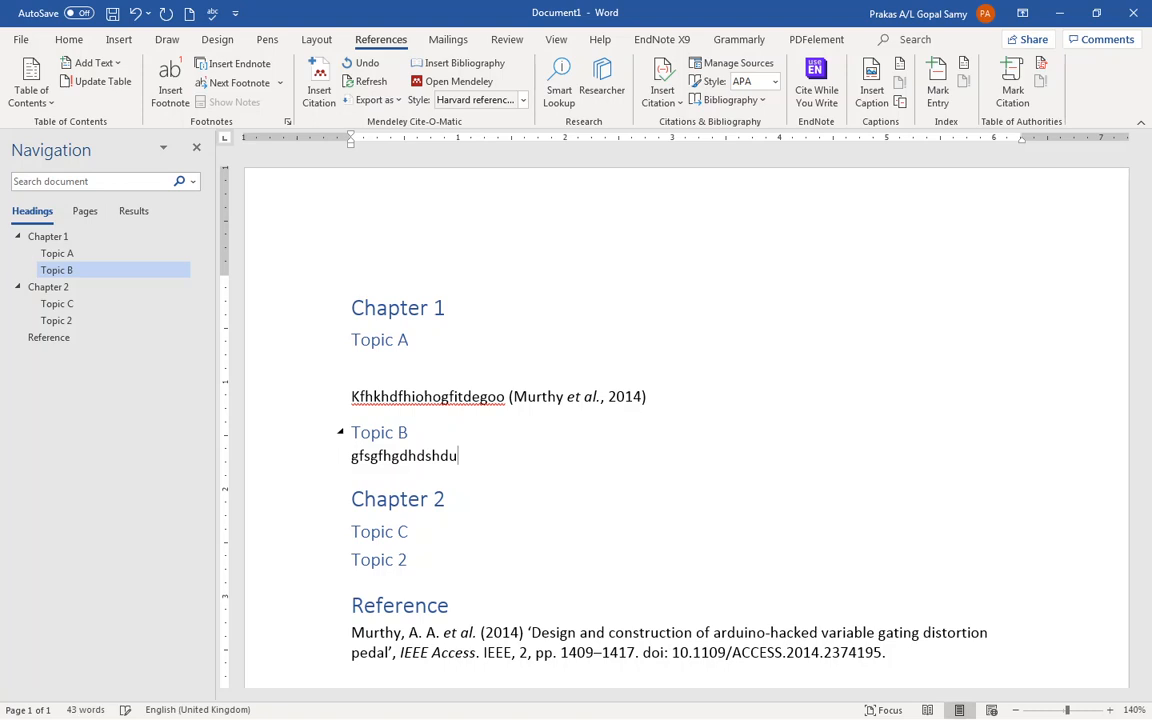
Step: Search My Library for "m" and cite the 2019 "A Personal Use Vehicle Anti-Theft Tracking System Using IoT Platform" paper after the Topic B placeholder text
left_click(319, 85)
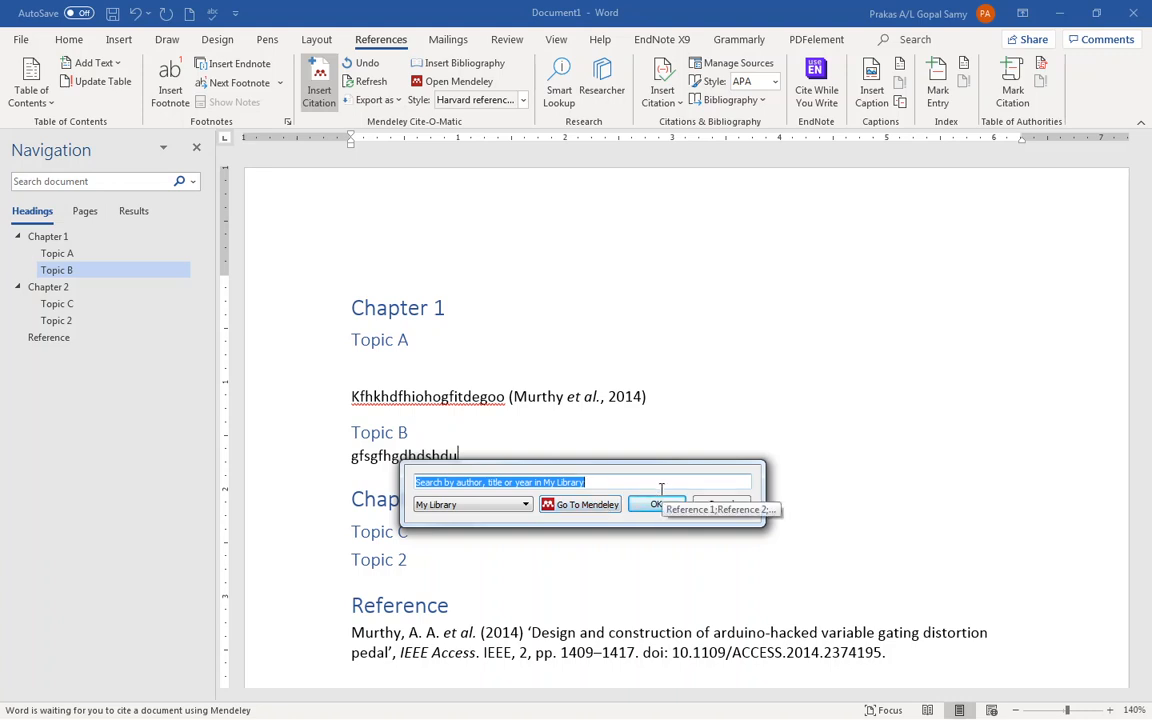
type("m")
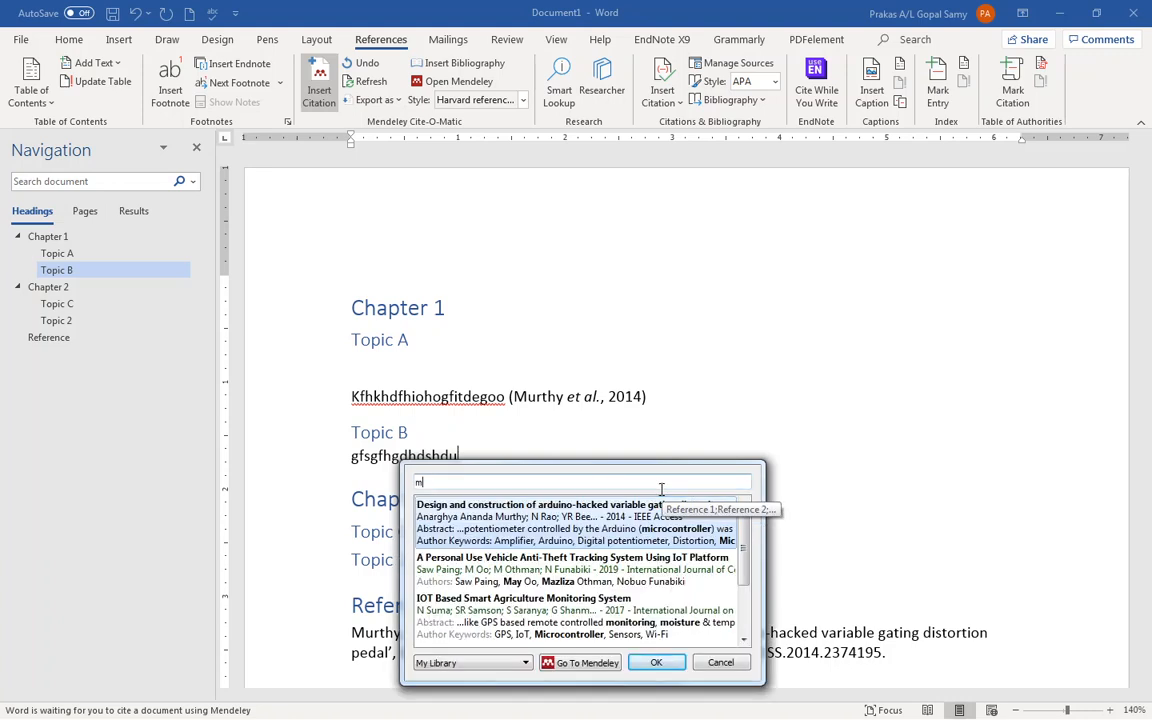
left_click(608, 573)
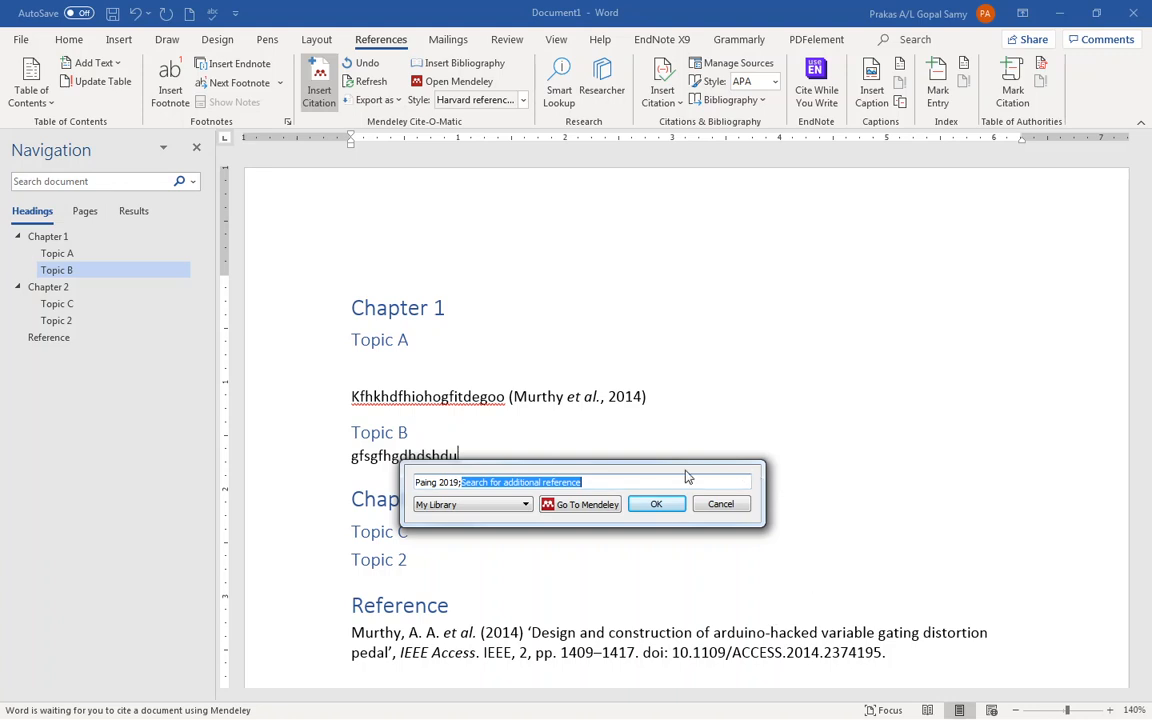
left_click(656, 505)
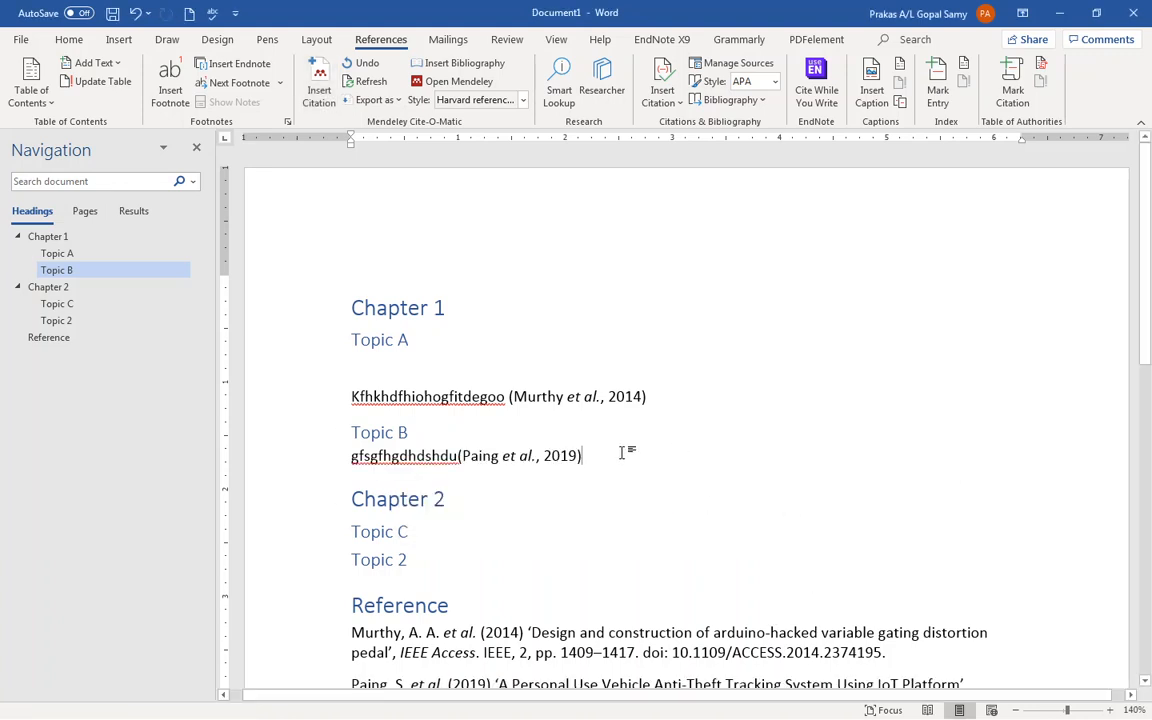
Step: Refresh the Mendeley citations and bibliography, and compare the Reference entries with the in-text citations
scroll(620, 450, "down", 3)
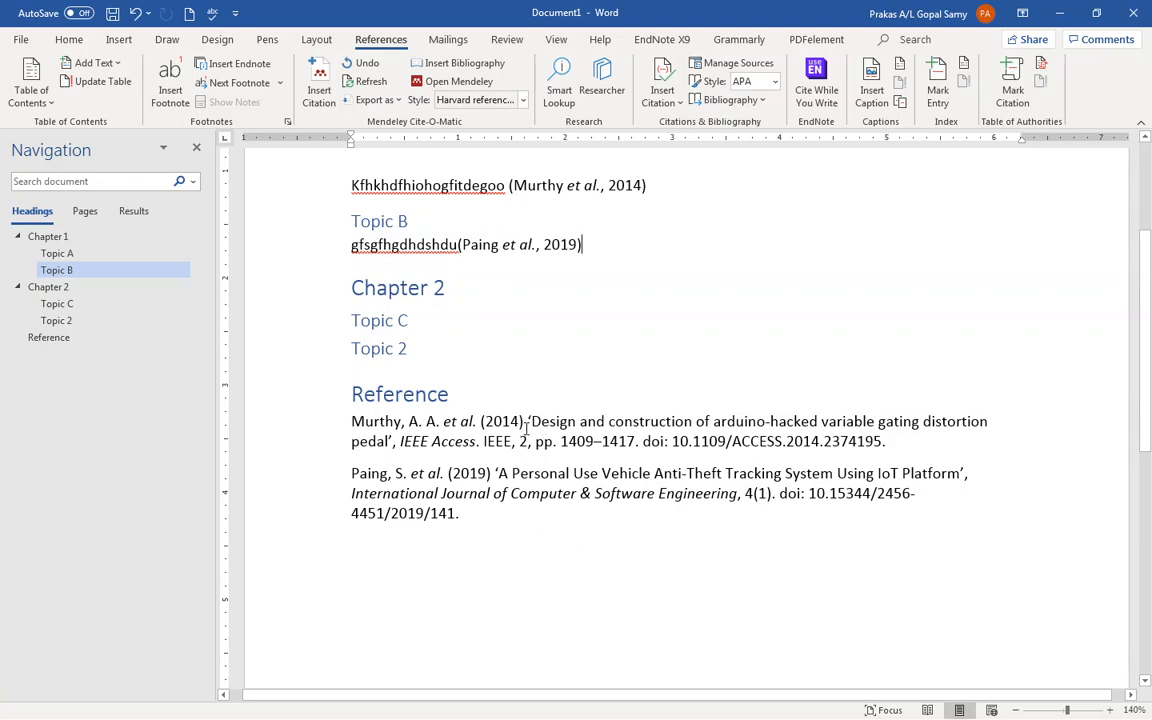
left_click(363, 90)
scroll(775, 327, "up", 3)
scroll(775, 327, "down", 3)
scroll(847, 366, "up", 2)
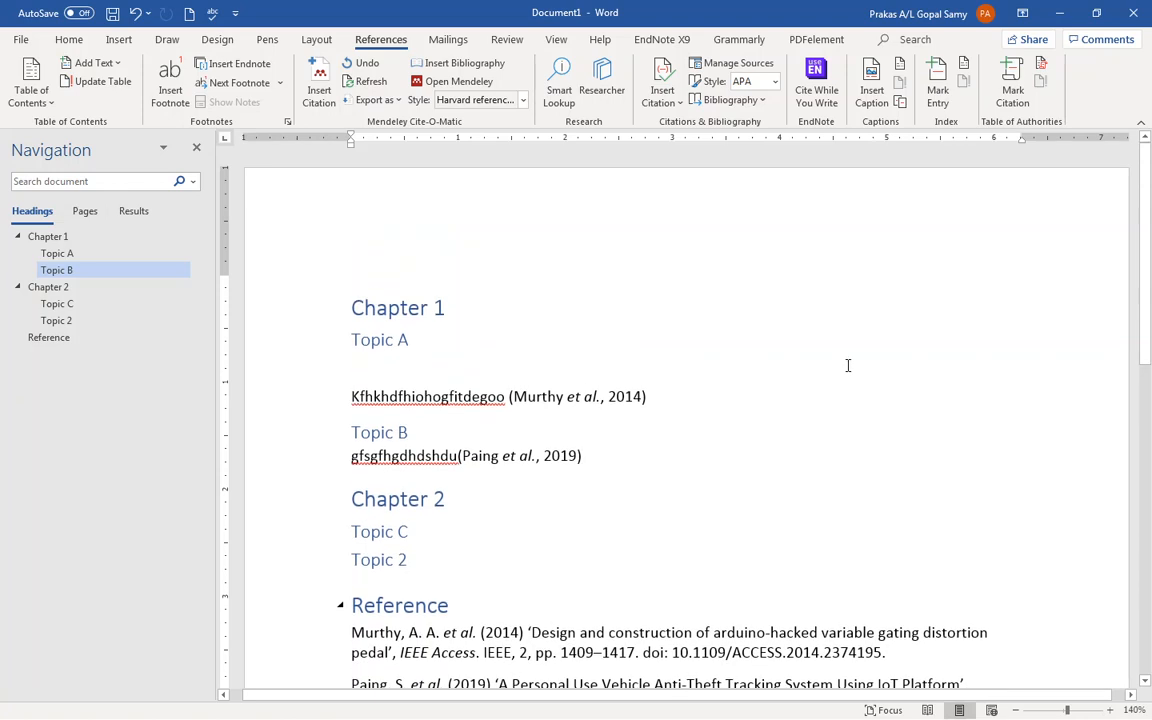